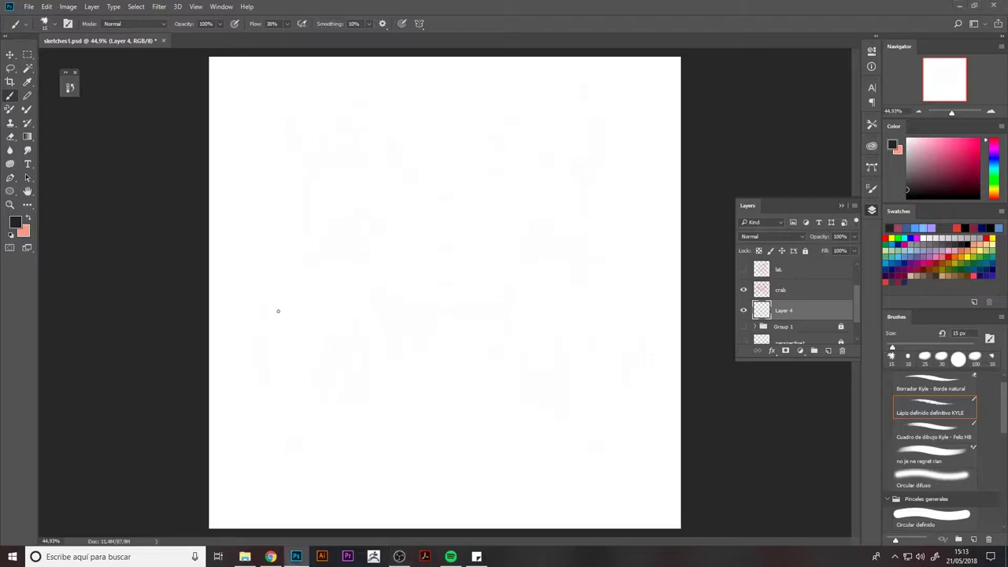
# Sketch the crab body outline with upper and lower arcs and an inner arc.
pyautogui.moveTo(403, 192)
pyautogui.mouseDown()
pyautogui.moveTo(349, 223)
pyautogui.moveTo(323, 260)
pyautogui.mouseUp()
pyautogui.moveTo(306, 290)
pyautogui.mouseDown()
pyautogui.moveTo(527, 334)
pyautogui.moveTo(561, 291)
pyautogui.mouseUp()
pyautogui.moveTo(555, 296); pyautogui.dragTo(303, 287)
pyautogui.moveTo(355, 209)
pyautogui.mouseDown()
pyautogui.moveTo(569, 285)
pyautogui.moveTo(516, 331)
pyautogui.mouseUp()
pyautogui.moveTo(304, 287); pyautogui.dragTo(512, 362)
pyautogui.moveTo(358, 225); pyautogui.dragTo(492, 272)
pyautogui.moveTo(347, 174); pyautogui.dragTo(358, 224)
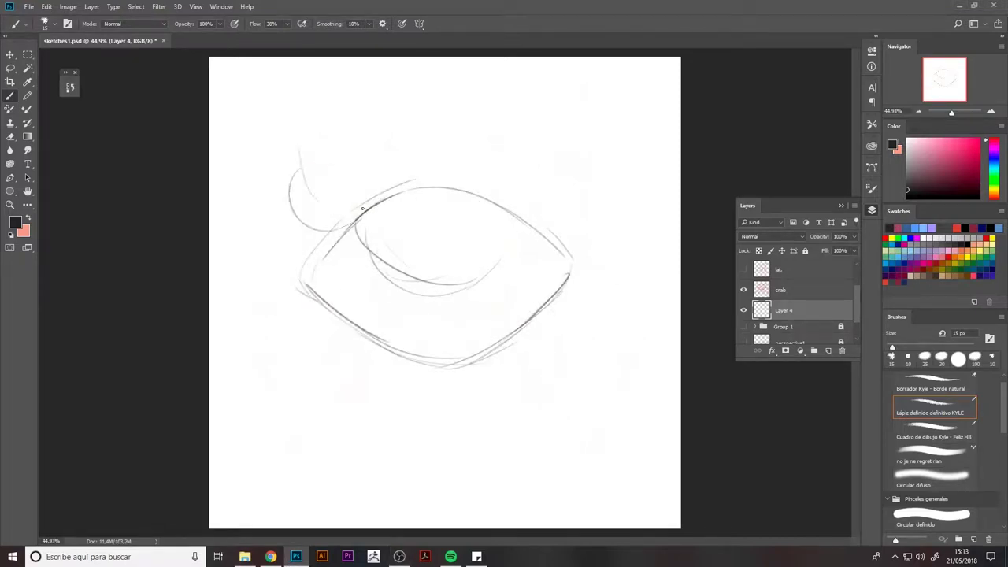
# Sketch the upper claws and shoulder circles on both sides of the body.
pyautogui.moveTo(293, 145); pyautogui.dragTo(325, 201)
pyautogui.moveTo(341, 101); pyautogui.dragTo(293, 154)
pyautogui.moveTo(300, 77); pyautogui.dragTo(288, 157)
pyautogui.moveTo(339, 102); pyautogui.dragTo(296, 153)
pyautogui.moveTo(552, 171); pyautogui.dragTo(520, 229)
pyautogui.moveTo(575, 122); pyautogui.dragTo(539, 200)
pyautogui.moveTo(526, 74); pyautogui.dragTo(573, 134)
pyautogui.moveTo(564, 75)
pyautogui.mouseDown()
pyautogui.moveTo(594, 112)
pyautogui.moveTo(583, 135)
pyautogui.mouseUp()
# Sketch the lower joint circles and the large leg arcs on both sides.
pyautogui.moveTo(346, 311)
pyautogui.mouseDown()
pyautogui.moveTo(315, 331)
pyautogui.moveTo(292, 465)
pyautogui.mouseUp()
pyautogui.moveTo(311, 346); pyautogui.dragTo(328, 473)
pyautogui.moveTo(552, 307); pyautogui.dragTo(524, 343)
pyautogui.moveTo(556, 346); pyautogui.dragTo(568, 485)
pyautogui.moveTo(583, 416); pyautogui.dragTo(593, 406)
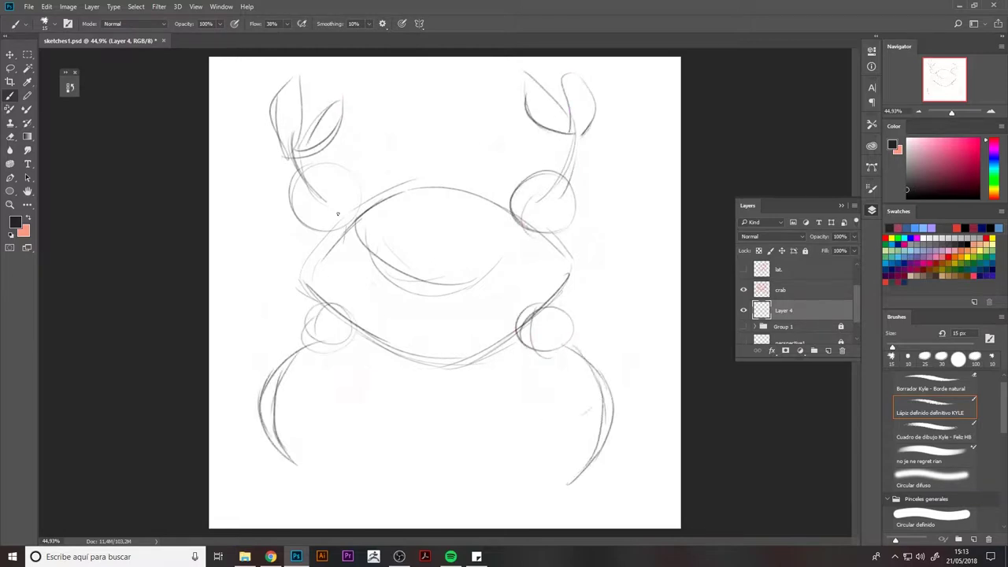
pyautogui.moveTo(371, 329); pyautogui.dragTo(473, 298)
# Draw the left and right eye stalks topped with small ovals.
pyautogui.moveTo(474, 293); pyautogui.dragTo(528, 326)
pyautogui.moveTo(383, 212); pyautogui.dragTo(385, 171)
pyautogui.moveTo(475, 207); pyautogui.dragTo(473, 159)
# Sketch the hexagonal mouth in the body centre with tooth strokes.
pyautogui.moveTo(438, 222); pyautogui.dragTo(457, 301)
pyautogui.moveTo(386, 237); pyautogui.dragTo(484, 268)
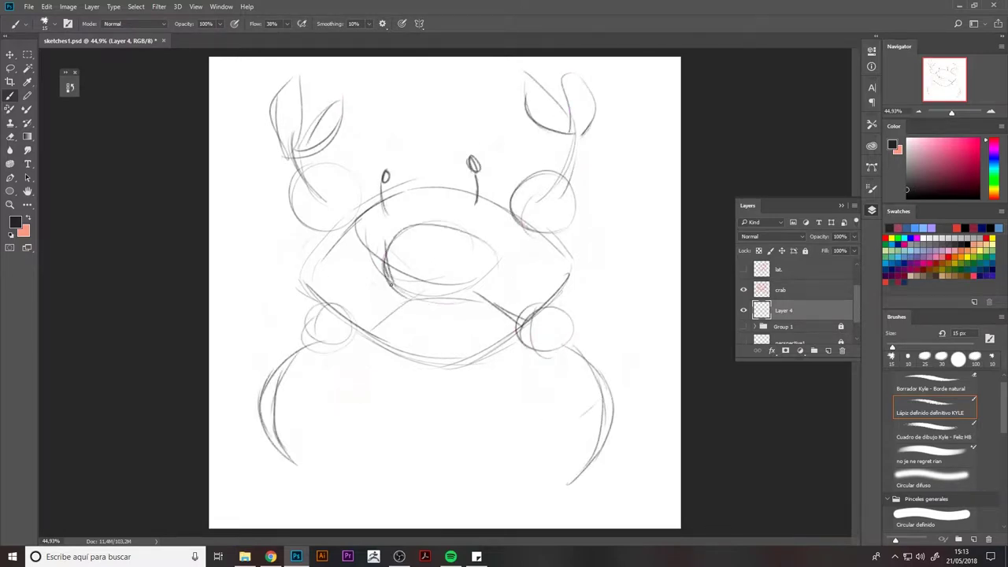
pyautogui.moveTo(369, 251); pyautogui.dragTo(471, 221)
pyautogui.moveTo(437, 225); pyautogui.dragTo(493, 264)
pyautogui.moveTo(441, 291); pyautogui.dragTo(481, 284)
pyautogui.moveTo(417, 324); pyautogui.dragTo(408, 368)
pyautogui.moveTo(459, 337); pyautogui.dragTo(473, 364)
pyautogui.moveTo(303, 295)
pyautogui.mouseDown()
pyautogui.moveTo(260, 363)
pyautogui.moveTo(272, 362)
pyautogui.mouseUp()
# Sketch the side claws and the lower-left and lower-right pincers.
pyautogui.moveTo(561, 288); pyautogui.dragTo(557, 303)
pyautogui.moveTo(575, 288)
pyautogui.mouseDown()
pyautogui.moveTo(618, 334)
pyautogui.moveTo(610, 327)
pyautogui.mouseUp()
pyautogui.moveTo(547, 327); pyautogui.dragTo(540, 386)
pyautogui.moveTo(543, 355)
pyautogui.mouseDown()
pyautogui.moveTo(531, 422)
pyautogui.moveTo(564, 402)
pyautogui.mouseUp()
pyautogui.moveTo(335, 331)
pyautogui.mouseDown()
pyautogui.moveTo(327, 390)
pyautogui.moveTo(370, 422)
pyautogui.mouseUp()
pyautogui.moveTo(402, 189)
pyautogui.mouseDown()
pyautogui.moveTo(425, 156)
pyautogui.moveTo(472, 205)
pyautogui.mouseUp()
# Round the head top around the eye stalks and add brow and body lines.
pyautogui.moveTo(402, 189); pyautogui.dragTo(453, 217)
pyautogui.moveTo(409, 157); pyautogui.dragTo(461, 154)
pyautogui.moveTo(331, 220)
pyautogui.mouseDown()
pyautogui.moveTo(299, 274)
pyautogui.moveTo(317, 239)
pyautogui.mouseUp()
pyautogui.moveTo(331, 169); pyautogui.dragTo(391, 152)
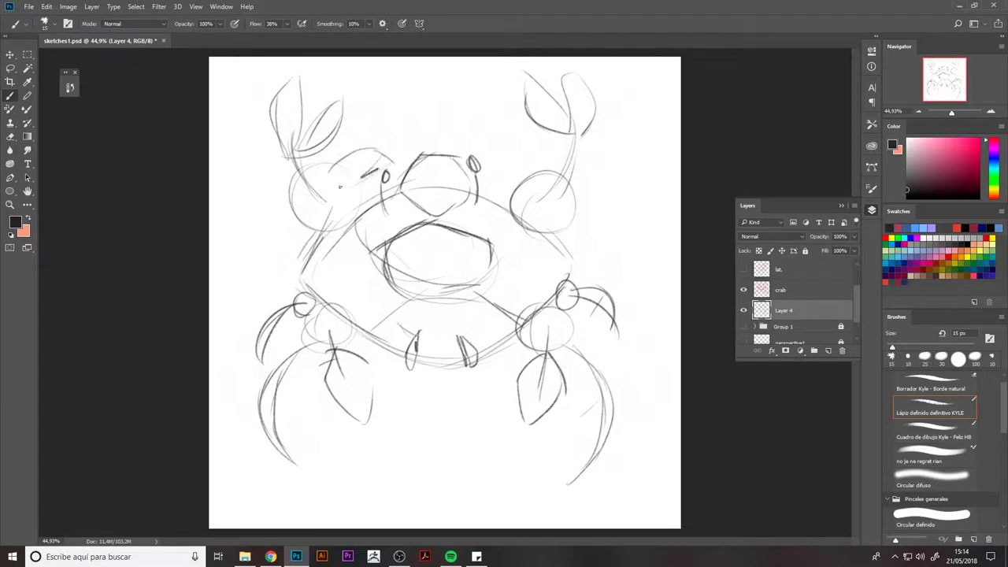
pyautogui.moveTo(482, 183); pyautogui.dragTo(509, 167)
pyautogui.moveTo(482, 169); pyautogui.dragTo(528, 162)
pyautogui.moveTo(342, 188); pyautogui.dragTo(386, 168)
pyautogui.moveTo(623, 203); pyautogui.dragTo(605, 181)
# Doodle a tiny crab with claws, eye stalks and legs, then darken the mouth edges.
pyautogui.moveTo(640, 206); pyautogui.dragTo(646, 181)
pyautogui.moveTo(609, 204); pyautogui.dragTo(633, 192)
pyautogui.moveTo(605, 215); pyautogui.dragTo(594, 219)
pyautogui.moveTo(604, 222); pyautogui.dragTo(596, 233)
pyautogui.moveTo(638, 226); pyautogui.dragTo(643, 231)
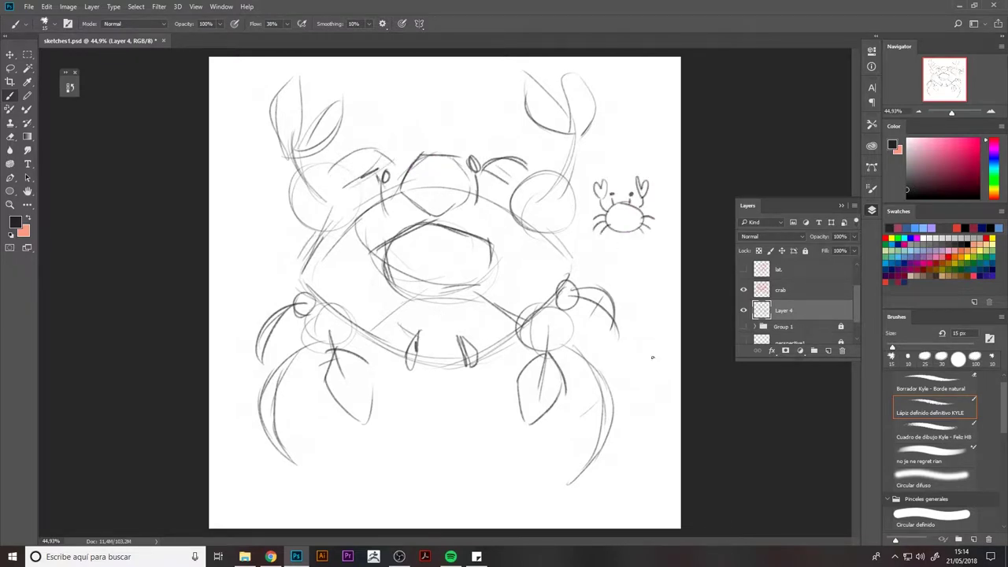
pyautogui.moveTo(383, 250); pyautogui.dragTo(482, 287)
# Bring the red crab drawing layer to 100% opacity.
pyautogui.click(744, 311)
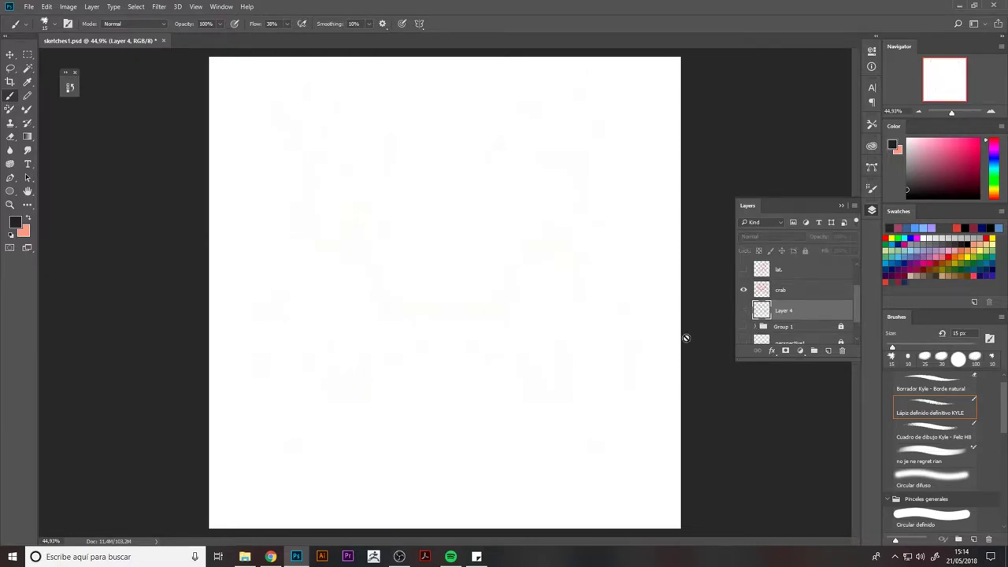
pyautogui.click(743, 311)
pyautogui.click(743, 312)
pyautogui.click(743, 311)
pyautogui.click(780, 290)
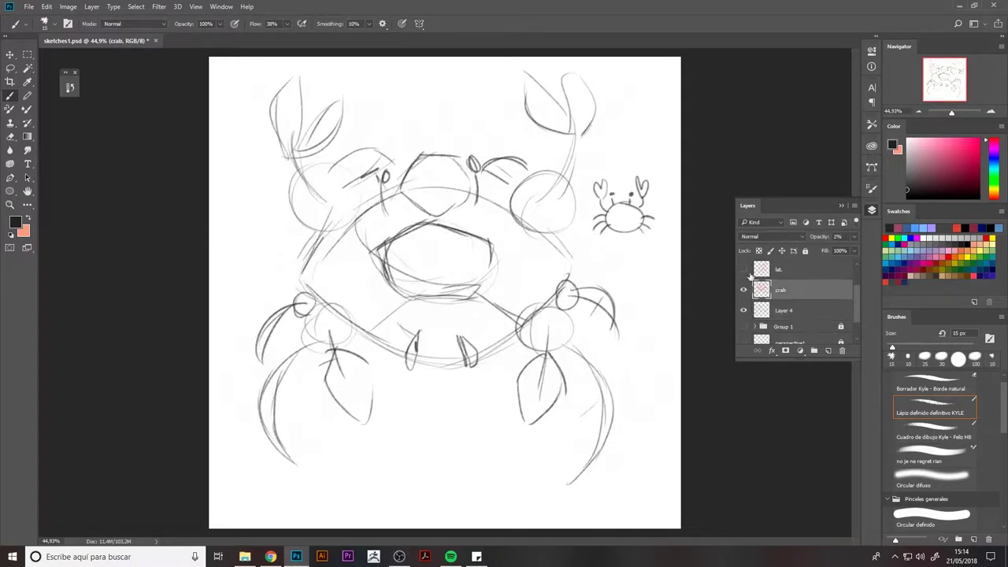
pyautogui.click(855, 238)
pyautogui.moveTo(855, 238); pyautogui.dragTo(858, 251)
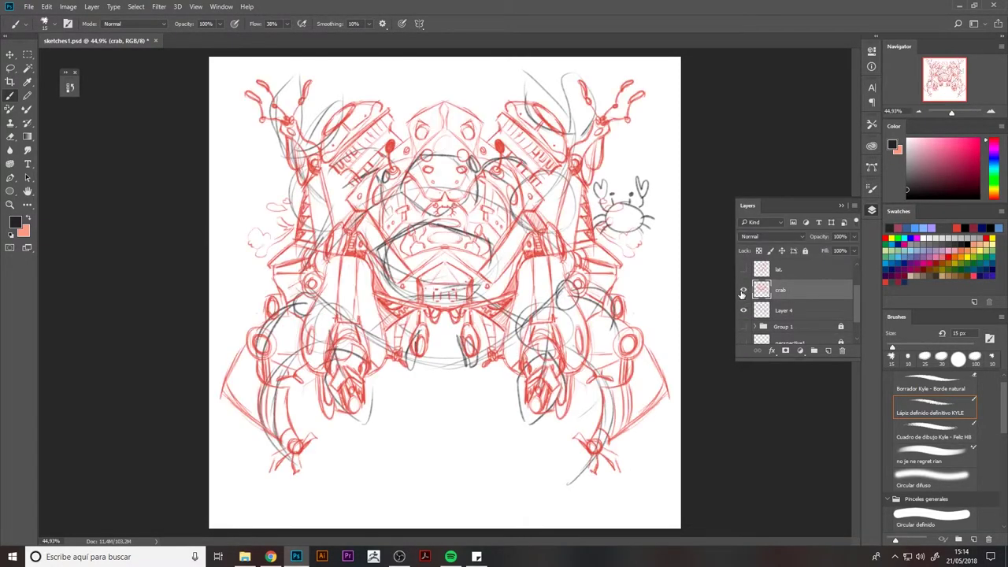
# Shrink the grey sketch, move it below the red drawing, and draw a curved arrow beside it.
pyautogui.click(744, 310)
pyautogui.click(744, 311)
pyautogui.click(780, 315)
pyautogui.hotkey('ctrl', 't')
pyautogui.moveTo(221, 488); pyautogui.dragTo(479, 219)
pyautogui.moveTo(551, 142); pyautogui.dragTo(466, 457)
pyautogui.press('Return')
pyautogui.moveTo(373, 463); pyautogui.dragTo(359, 430)
pyautogui.press('[')
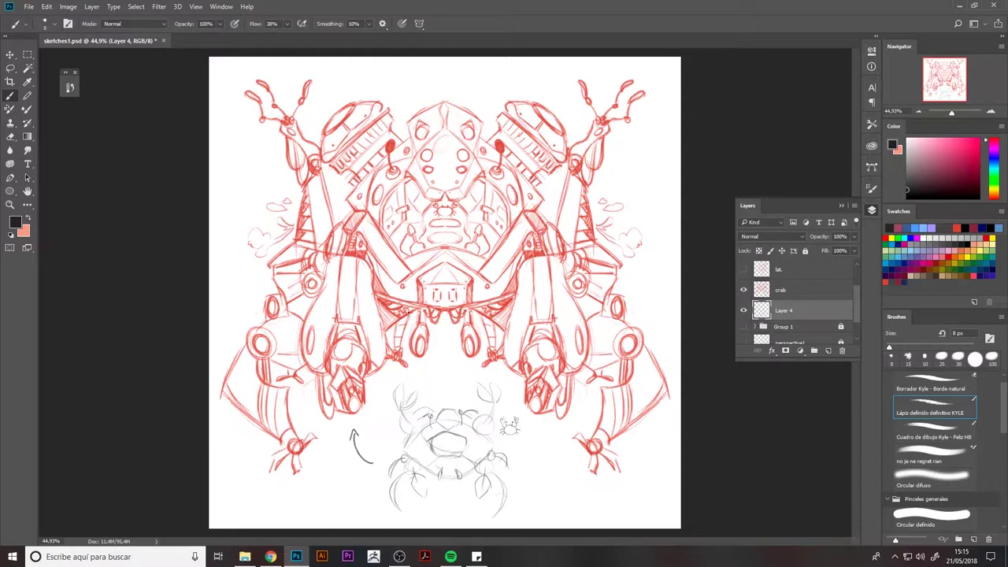
# Hide the grey sketch, add a new empty layer, and fade the red drawing to pale pink.
pyautogui.click(744, 311)
pyautogui.click(776, 293)
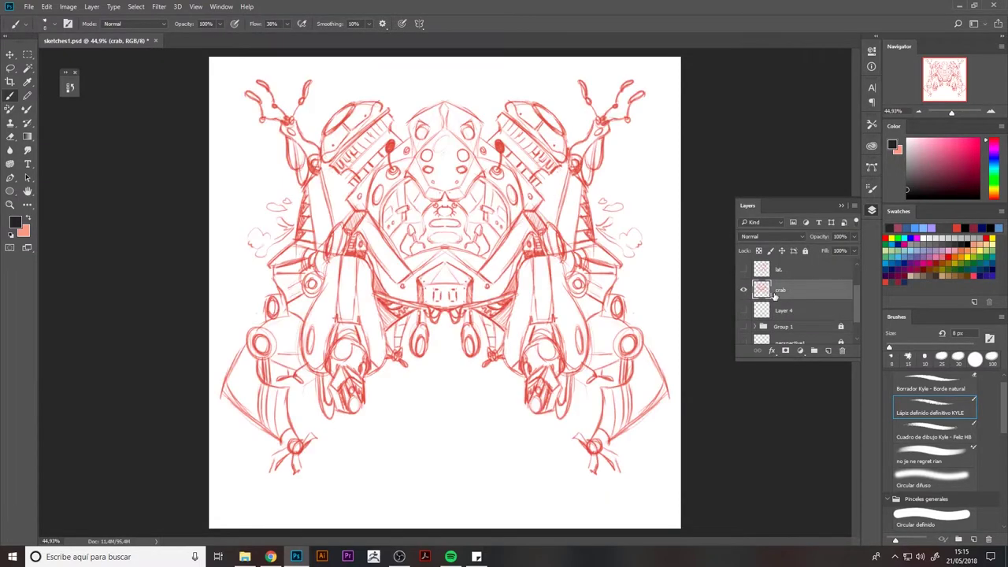
pyautogui.click(828, 351)
pyautogui.moveTo(819, 236); pyautogui.dragTo(814, 248)
# Create a vertical symmetry axis stretched to the full canvas height.
pyautogui.click(419, 23)
pyautogui.click(442, 63)
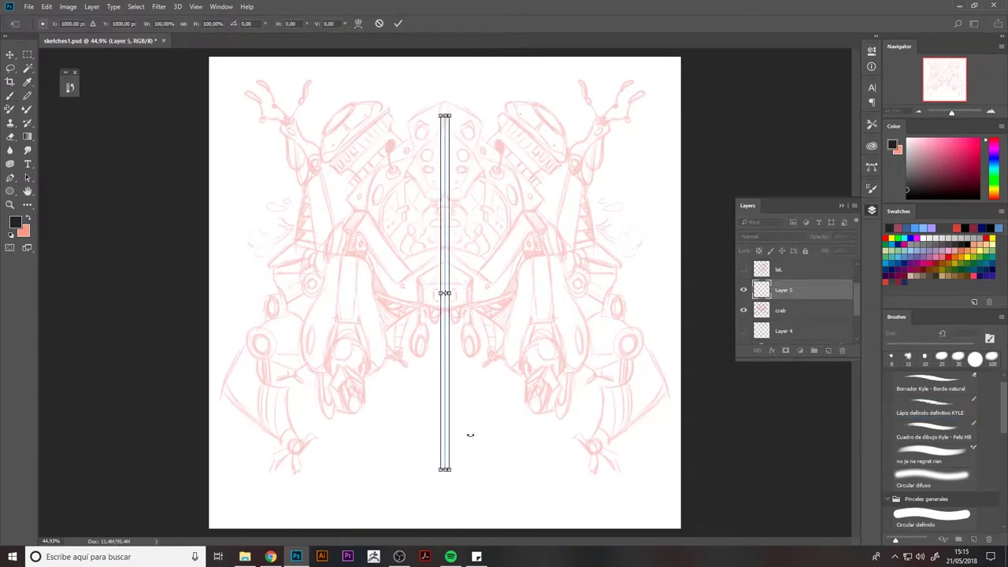
pyautogui.moveTo(444, 529); pyautogui.dragTo(453, 543)
pyautogui.press('Return')
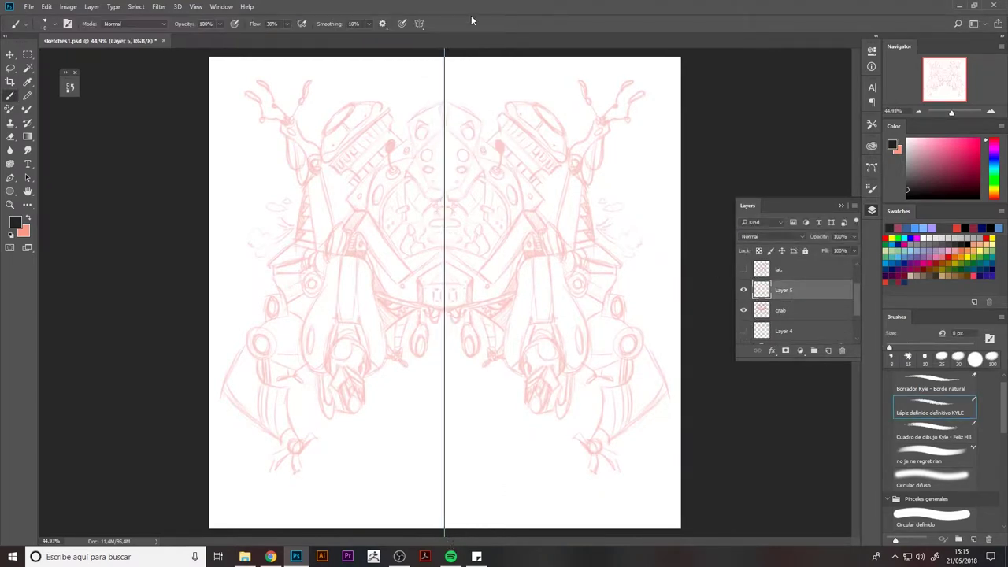
pyautogui.scroll(1, 653, 289)
pyautogui.click(419, 23)
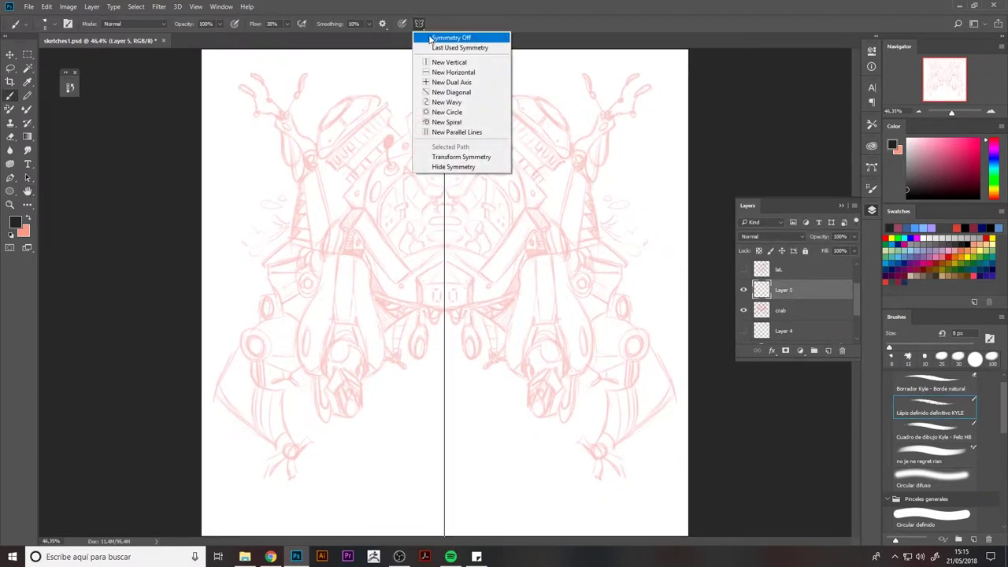
pyautogui.click(419, 23)
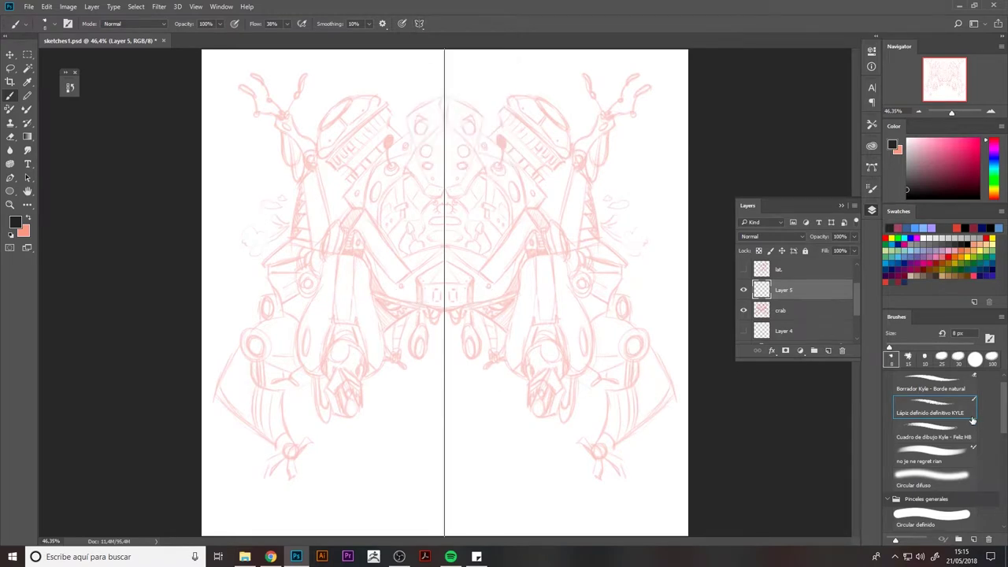
# Select the Tintero Kyle inking brush and a dark red foreground colour.
pyautogui.click(936, 432)
pyautogui.scroll(-3, 995, 415)
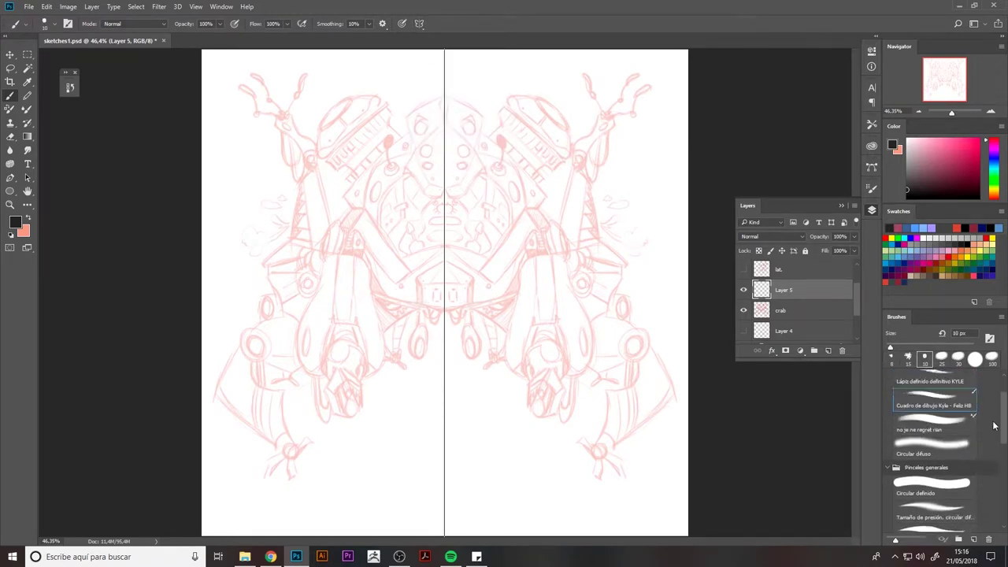
pyautogui.click(934, 504)
pyautogui.moveTo(359, 304); pyautogui.dragTo(394, 369)
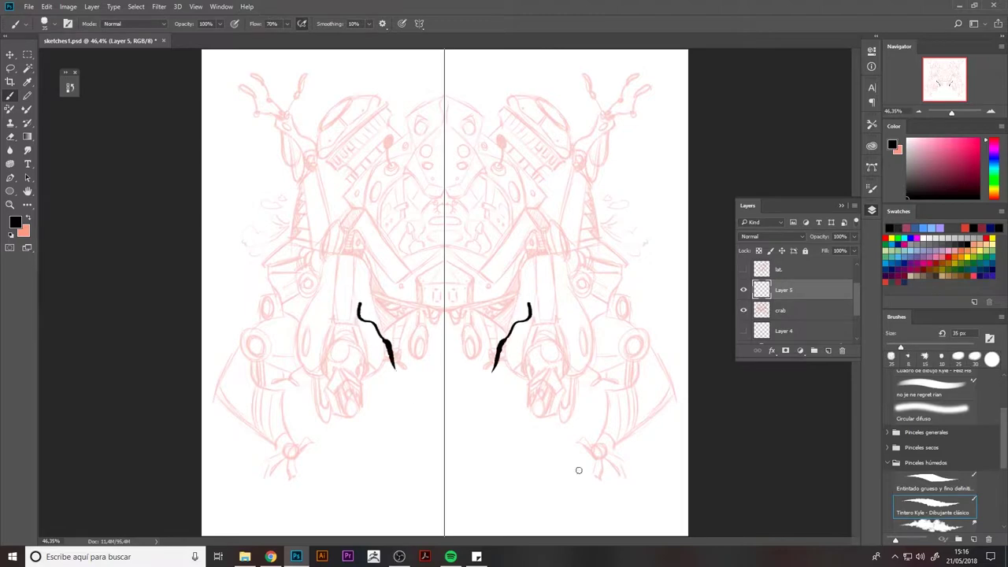
pyautogui.hotkey('ctrl', 'z')
pyautogui.click(939, 179)
pyautogui.scroll(4, 498, 262)
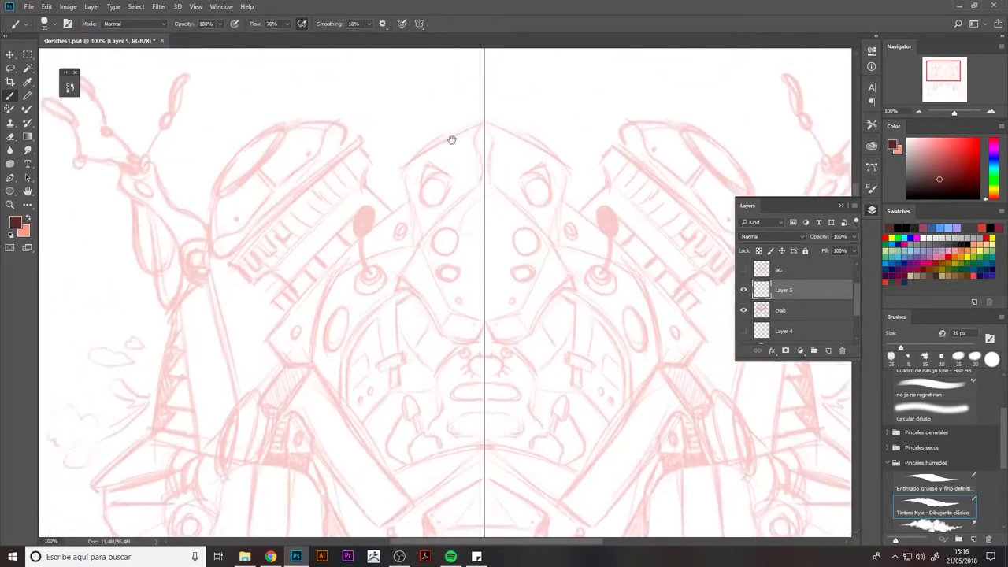
# Ink the mirrored chevron and inner curves at the top of the face mask with Entintado grueso.
pyautogui.press('[')
pyautogui.press('[')
pyautogui.press('[')
pyautogui.press('[')
pyautogui.press('[')
pyautogui.press('[')
pyautogui.press('[')
pyautogui.press('[')
pyautogui.press('[')
pyautogui.press('[')
pyautogui.moveTo(425, 204); pyautogui.dragTo(439, 246)
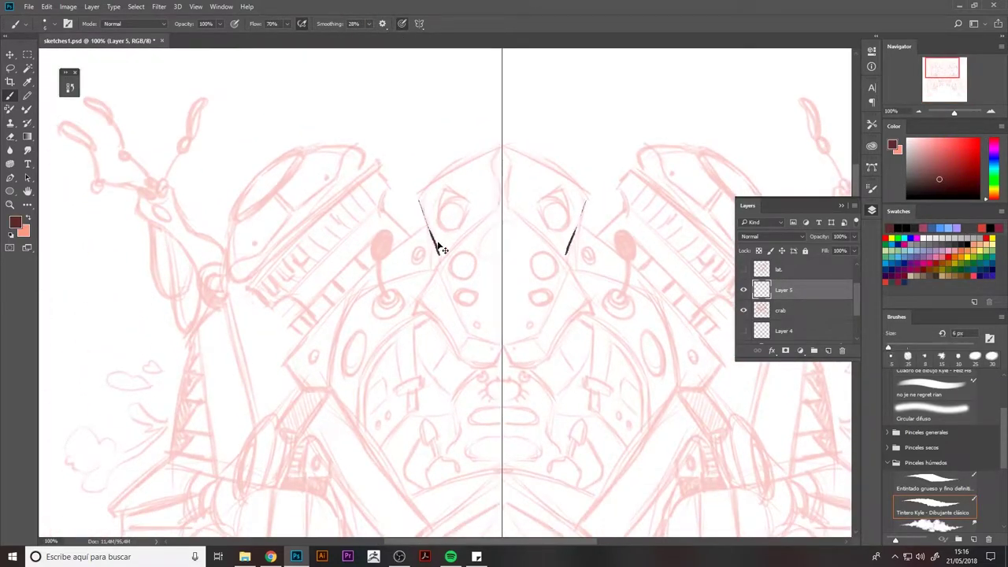
pyautogui.hotkey('ctrl', 'z')
pyautogui.hotkey('ctrl', 'z')
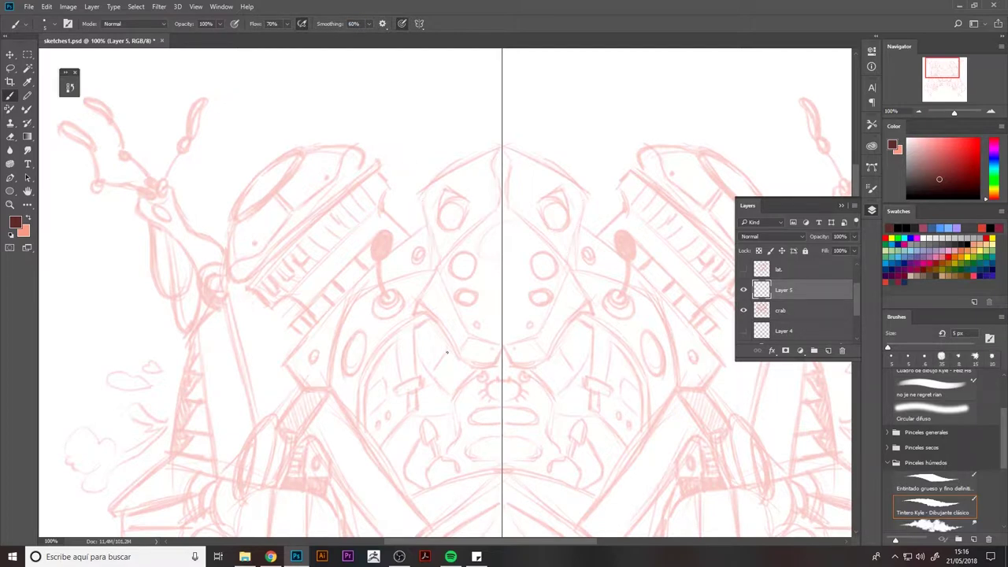
pyautogui.press(',')
pyautogui.moveTo(423, 198); pyautogui.dragTo(443, 260)
pyautogui.hotkey('ctrl', 'z')
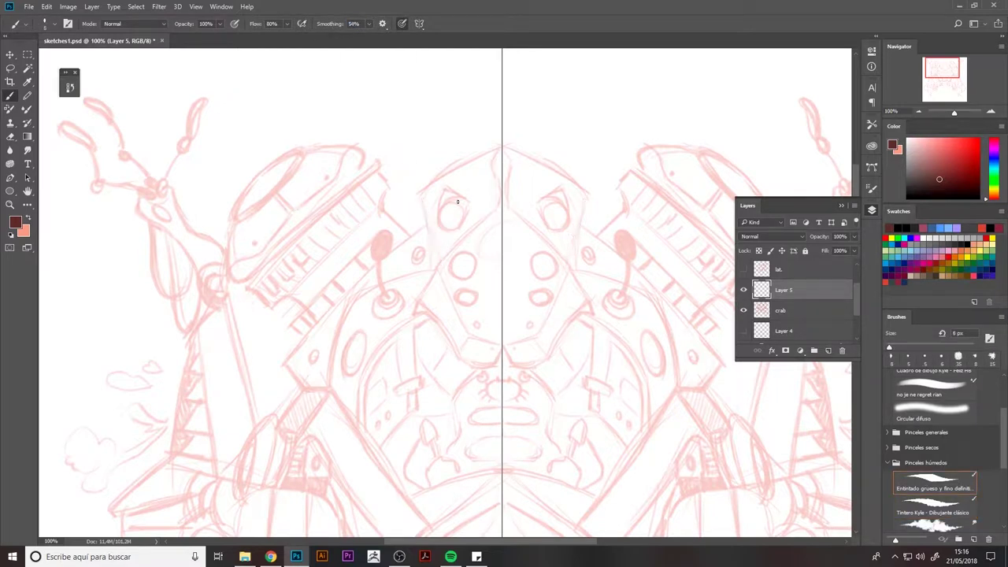
pyautogui.moveTo(419, 197); pyautogui.dragTo(441, 263)
pyautogui.hotkey('ctrl', 'z')
pyautogui.hotkey('ctrl', 'z')
pyautogui.hotkey('ctrl', 'z')
pyautogui.hotkey('ctrl', 'z')
pyautogui.hotkey('ctrl', 'z')
pyautogui.moveTo(429, 222); pyautogui.dragTo(441, 260)
pyautogui.hotkey('ctrl', 'z')
pyautogui.hotkey('ctrl', 'z')
pyautogui.moveTo(420, 201)
pyautogui.mouseDown()
pyautogui.moveTo(501, 146)
pyautogui.moveTo(438, 268)
pyautogui.mouseUp()
pyautogui.moveTo(420, 194)
pyautogui.mouseDown()
pyautogui.moveTo(438, 268)
pyautogui.moveTo(473, 232)
pyautogui.mouseUp()
pyautogui.hotkey('ctrl', 'z')
pyautogui.moveTo(441, 269)
pyautogui.mouseDown()
pyautogui.moveTo(480, 224)
pyautogui.moveTo(449, 251)
pyautogui.moveTo(501, 213)
pyautogui.mouseUp()
pyautogui.hotkey('ctrl', 'z')
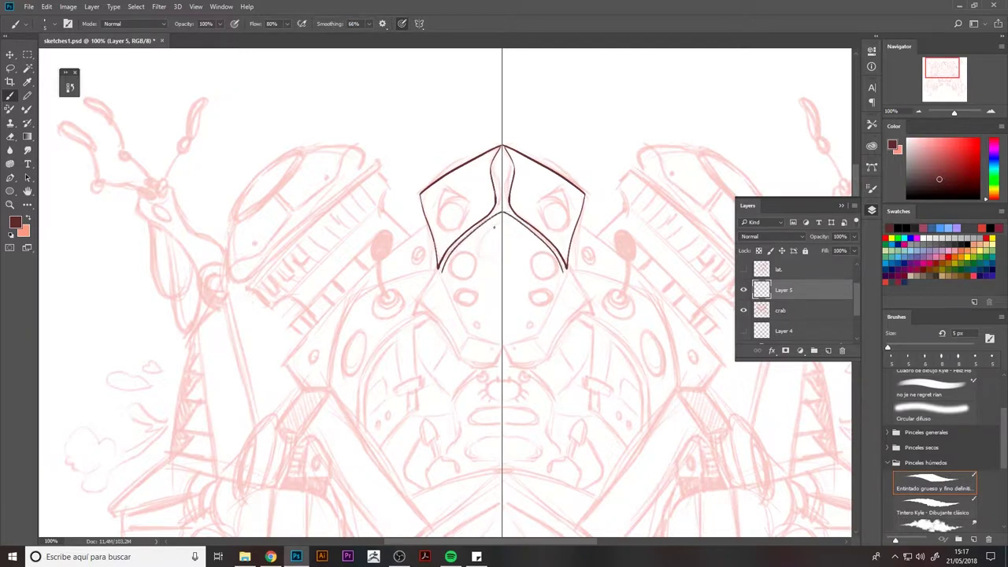
# Ink the mirrored eyes, arching brows, lower jaw curve and round sockets.
pyautogui.moveTo(339, 28); pyautogui.dragTo(304, 24)
pyautogui.moveTo(439, 217)
pyautogui.mouseDown()
pyautogui.moveTo(459, 203)
pyautogui.moveTo(440, 222)
pyautogui.mouseUp()
pyautogui.moveTo(444, 187); pyautogui.dragTo(470, 207)
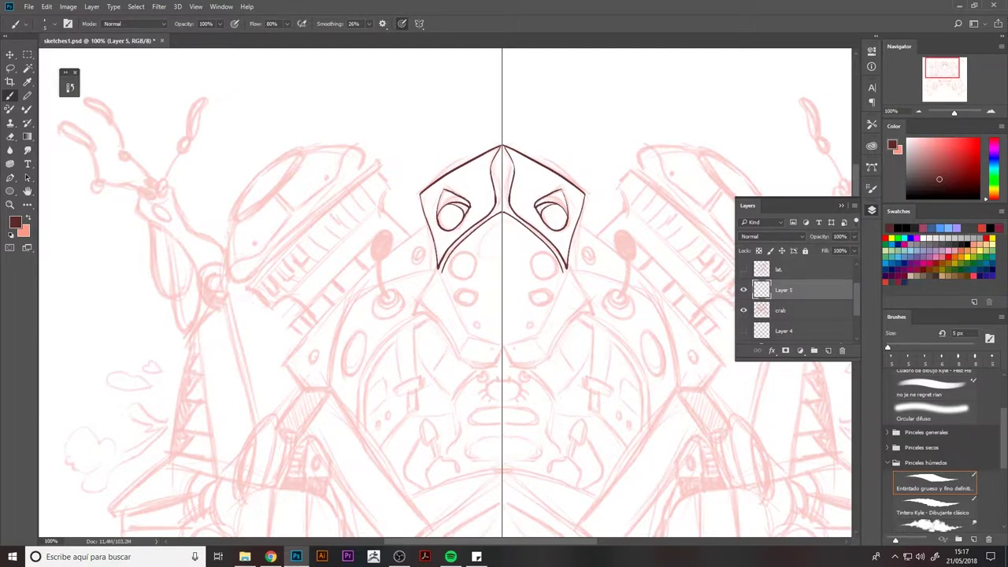
pyautogui.press('e')
pyautogui.press('b')
pyautogui.moveTo(440, 268)
pyautogui.mouseDown()
pyautogui.moveTo(460, 323)
pyautogui.moveTo(502, 344)
pyautogui.mouseUp()
pyautogui.moveTo(464, 255)
pyautogui.mouseDown()
pyautogui.moveTo(468, 277)
pyautogui.moveTo(463, 254)
pyautogui.moveTo(455, 293)
pyautogui.mouseUp()
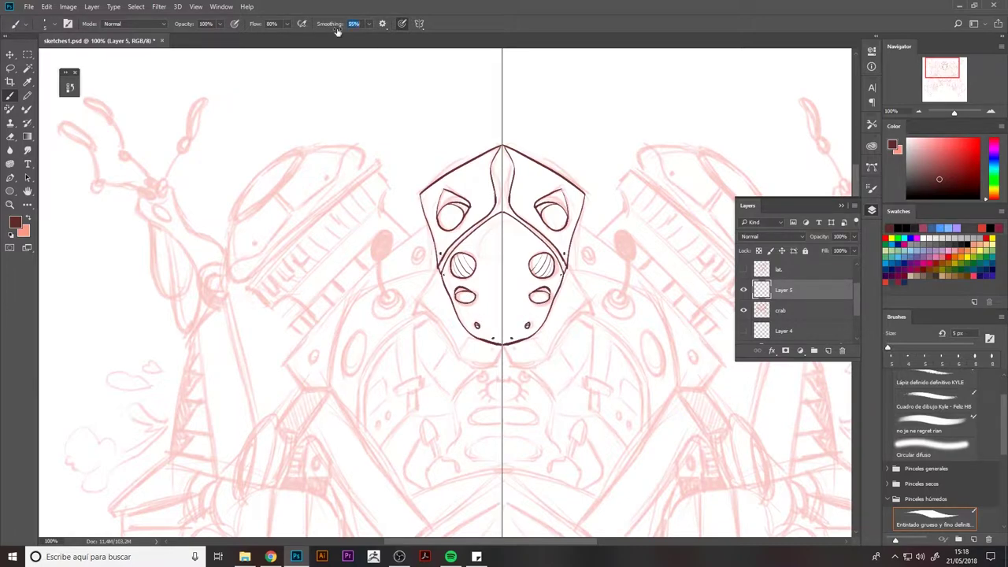
# Raise the stroke smoothing and trial the mirrored shoulder arc, undoing the attempts.
pyautogui.moveTo(329, 24); pyautogui.dragTo(338, 25)
pyautogui.click(914, 468)
pyautogui.scroll(-1, 916, 475)
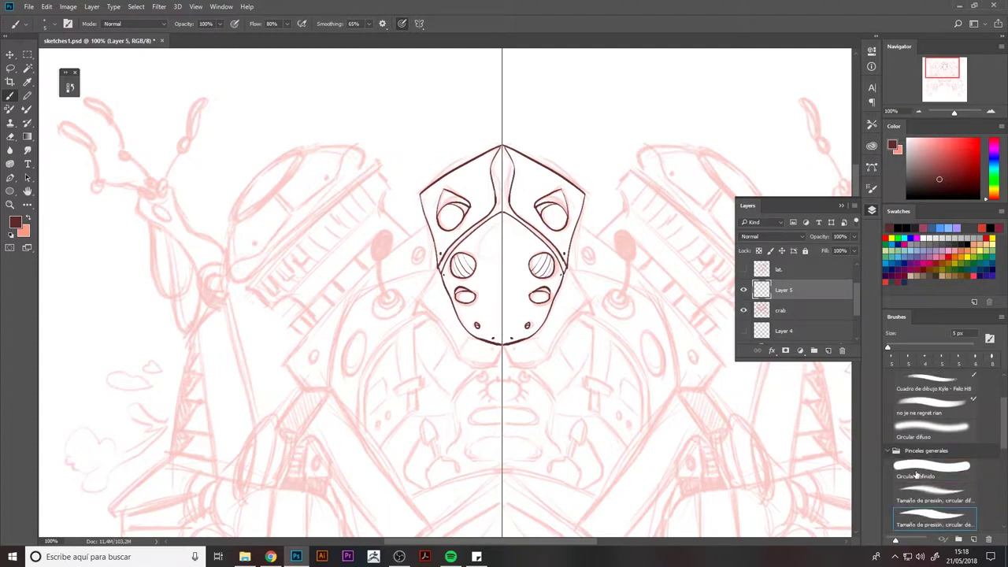
pyautogui.moveTo(289, 360); pyautogui.dragTo(442, 214)
pyautogui.hotkey('ctrl', 'z')
pyautogui.press(',')
pyautogui.press(',')
pyautogui.hotkey('ctrl', 'z')
pyautogui.moveTo(285, 363)
pyautogui.mouseDown()
pyautogui.moveTo(314, 324)
pyautogui.moveTo(433, 221)
pyautogui.moveTo(378, 262)
pyautogui.moveTo(426, 223)
pyautogui.mouseUp()
pyautogui.hotkey('ctrl', 'z')
pyautogui.hotkey('ctrl', 'z')
pyautogui.press(',')
# Ink the arching shoulder line up to the face, ending in a drop and short foot.
pyautogui.hotkey('ctrl', 'z')
pyautogui.moveTo(288, 362); pyautogui.dragTo(402, 246)
pyautogui.hotkey('ctrl', 'z')
pyautogui.hotkey('ctrl', 'z')
pyautogui.press('[')
pyautogui.moveTo(283, 363); pyautogui.dragTo(378, 262)
pyautogui.hotkey('ctrl', 'z')
pyautogui.moveTo(283, 364); pyautogui.dragTo(432, 221)
pyautogui.press('e')
pyautogui.press('b')
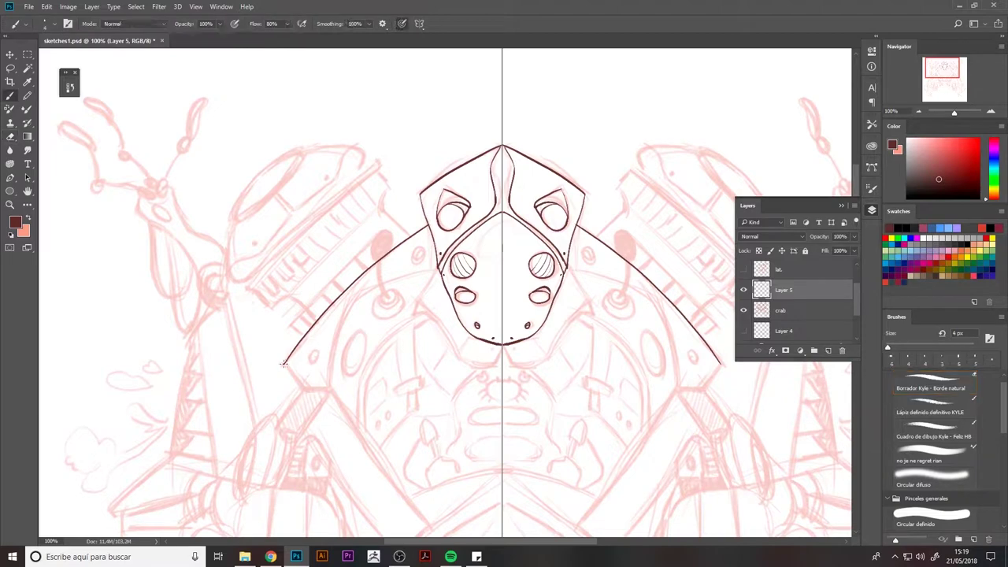
pyautogui.moveTo(284, 363)
pyautogui.mouseDown()
pyautogui.moveTo(304, 392)
pyautogui.moveTo(338, 392)
pyautogui.moveTo(344, 256)
pyautogui.mouseUp()
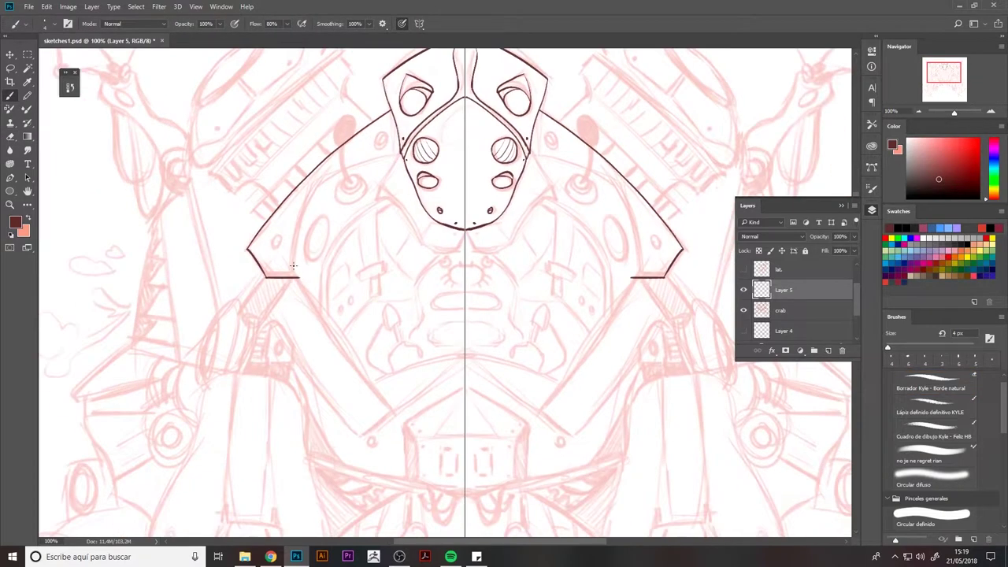
# Ink the mirrored V-shaped lower body outline down to the foot.
pyautogui.moveTo(322, 178)
pyautogui.mouseDown()
pyautogui.moveTo(297, 275)
pyautogui.moveTo(395, 414)
pyautogui.moveTo(360, 435)
pyautogui.moveTo(481, 347)
pyautogui.mouseUp()
pyautogui.press('e')
pyautogui.press('b')
pyautogui.hotkey('ctrl', 'z')
pyautogui.moveTo(361, 434); pyautogui.dragTo(465, 356)
pyautogui.press('e')
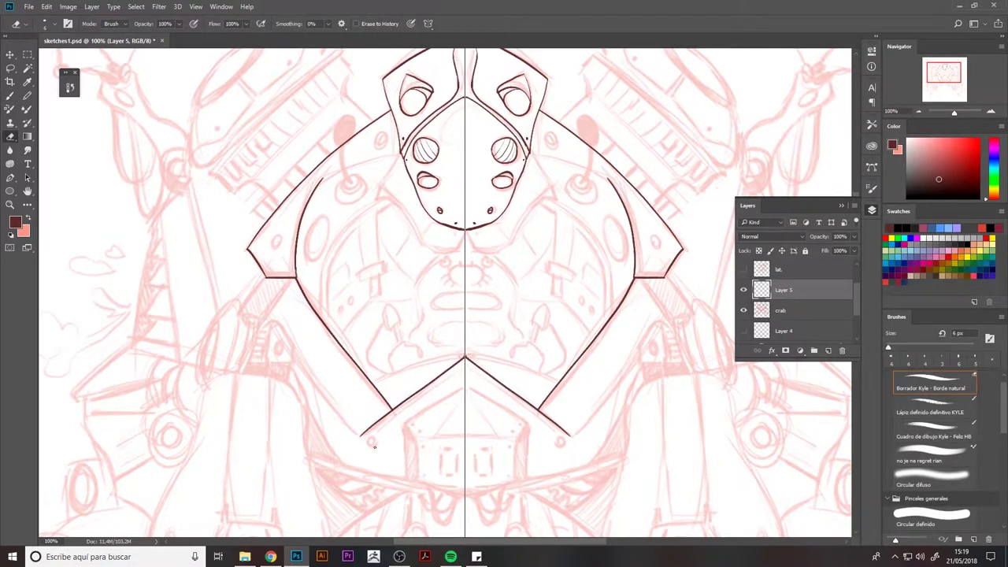
pyautogui.press('b')
# Add mirrored parallel diagonals below the shoulders to notch the shoulder corners.
pyautogui.moveTo(260, 323); pyautogui.dragTo(296, 277)
pyautogui.hotkey('ctrl', 'z')
pyautogui.moveTo(260, 323); pyautogui.dragTo(297, 278)
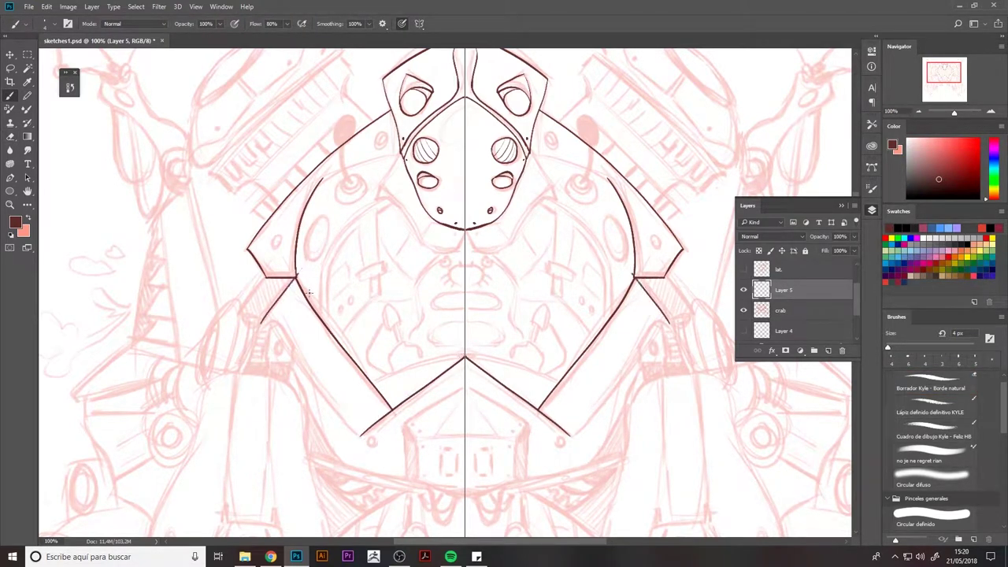
pyautogui.press('e')
pyautogui.click(300, 277)
pyautogui.press('b')
pyautogui.moveTo(240, 312); pyautogui.dragTo(267, 276)
pyautogui.hotkey('ctrl', 'z')
pyautogui.moveTo(240, 312); pyautogui.dragTo(268, 275)
pyautogui.hotkey('ctrl', 'z')
pyautogui.press('e')
pyautogui.press('b')
# Ink the inner body curve from shoulder toward the face with lower stroke smoothing.
pyautogui.moveTo(321, 179)
pyautogui.mouseDown()
pyautogui.moveTo(402, 158)
pyautogui.moveTo(388, 160)
pyautogui.moveTo(402, 157)
pyautogui.moveTo(383, 144)
pyautogui.mouseUp()
pyautogui.hotkey('ctrl', 'z')
pyautogui.moveTo(325, 323)
pyautogui.mouseDown()
pyautogui.moveTo(329, 237)
pyautogui.moveTo(398, 202)
pyautogui.mouseUp()
pyautogui.hotkey('ctrl', 'z')
pyautogui.moveTo(402, 159); pyautogui.dragTo(378, 183)
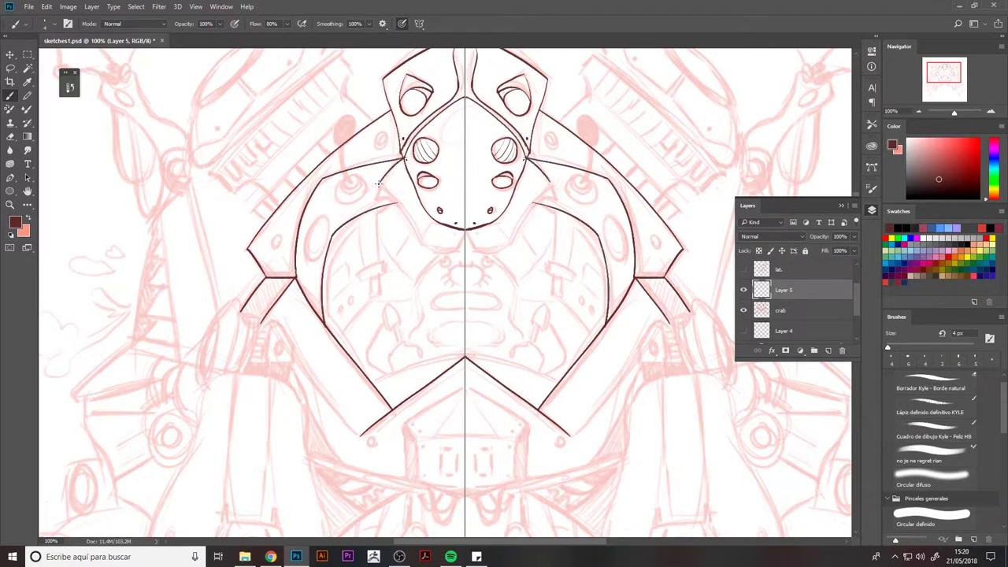
pyautogui.moveTo(368, 24); pyautogui.dragTo(331, 36)
pyautogui.moveTo(379, 183)
pyautogui.mouseDown()
pyautogui.moveTo(454, 250)
pyautogui.moveTo(465, 230)
pyautogui.moveTo(398, 200)
pyautogui.moveTo(446, 245)
pyautogui.mouseUp()
pyautogui.hotkey('ctrl', 'z')
pyautogui.moveTo(380, 183)
pyautogui.mouseDown()
pyautogui.moveTo(452, 245)
pyautogui.moveTo(463, 230)
pyautogui.mouseUp()
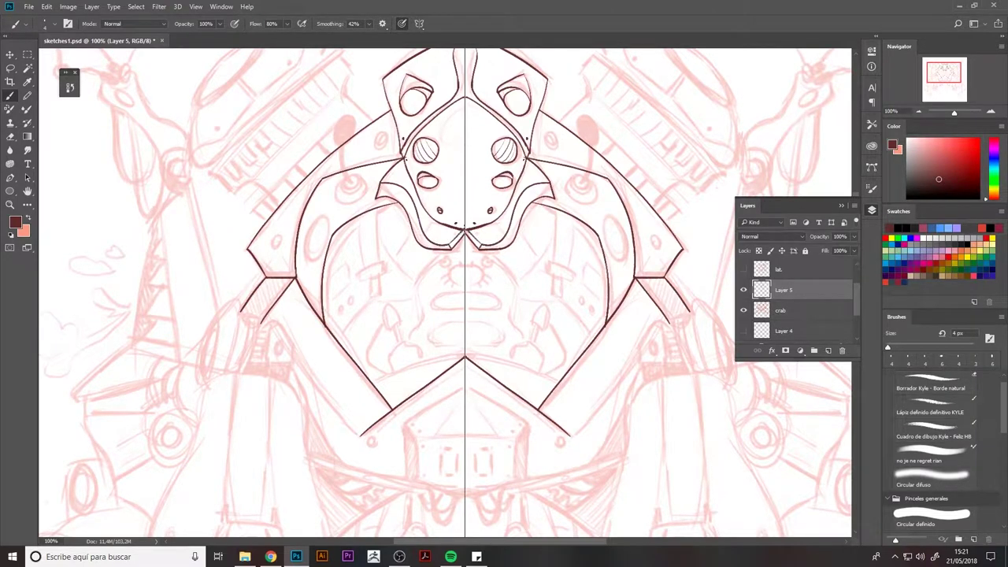
# Draw mirrored small ovals on the lower shell sides, beside the eye sockets and side panels.
pyautogui.press('e')
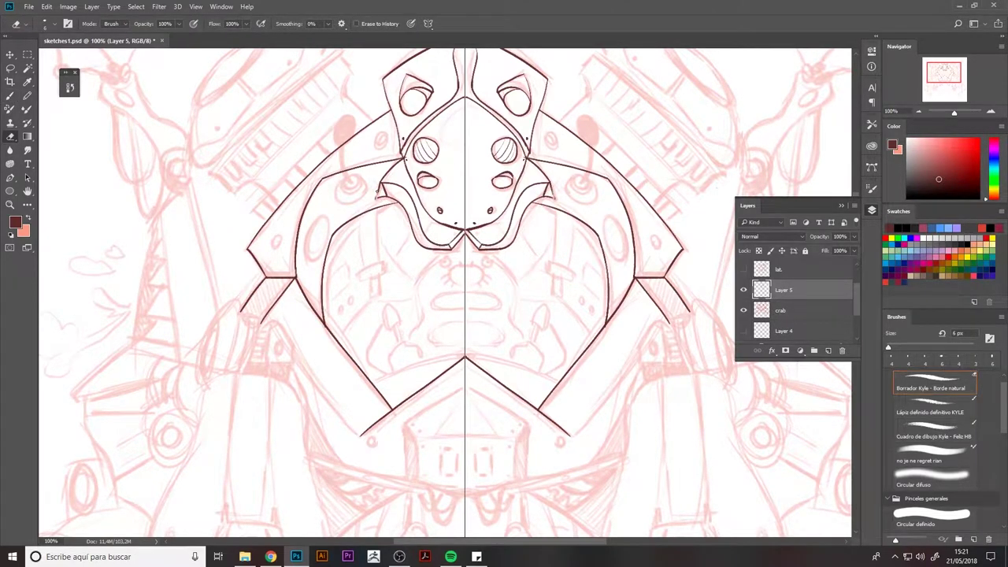
pyautogui.press('b')
pyautogui.moveTo(616, 217)
pyautogui.mouseDown()
pyautogui.moveTo(618, 257)
pyautogui.moveTo(609, 236)
pyautogui.mouseUp()
pyautogui.moveTo(482, 258); pyautogui.dragTo(449, 337)
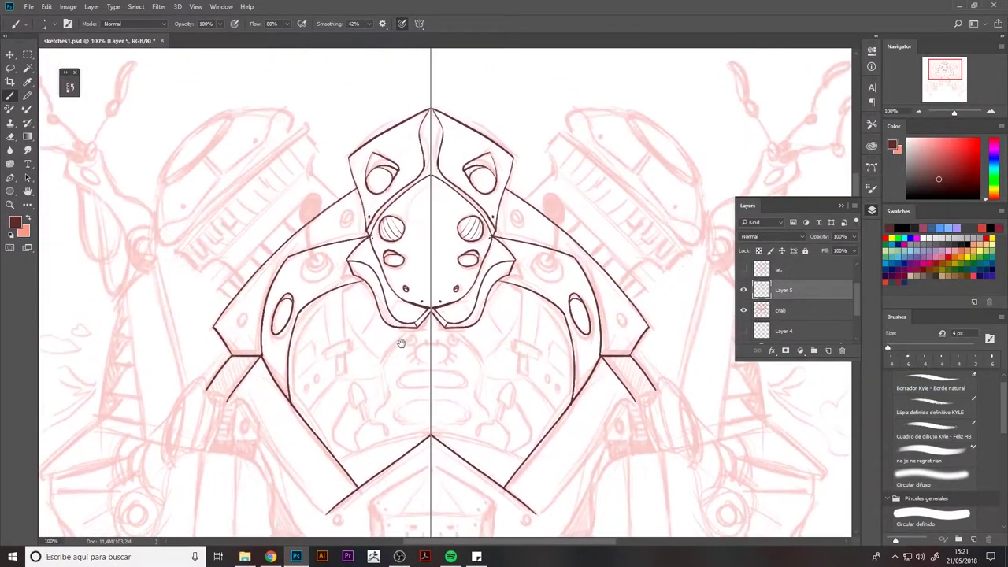
pyautogui.press('e')
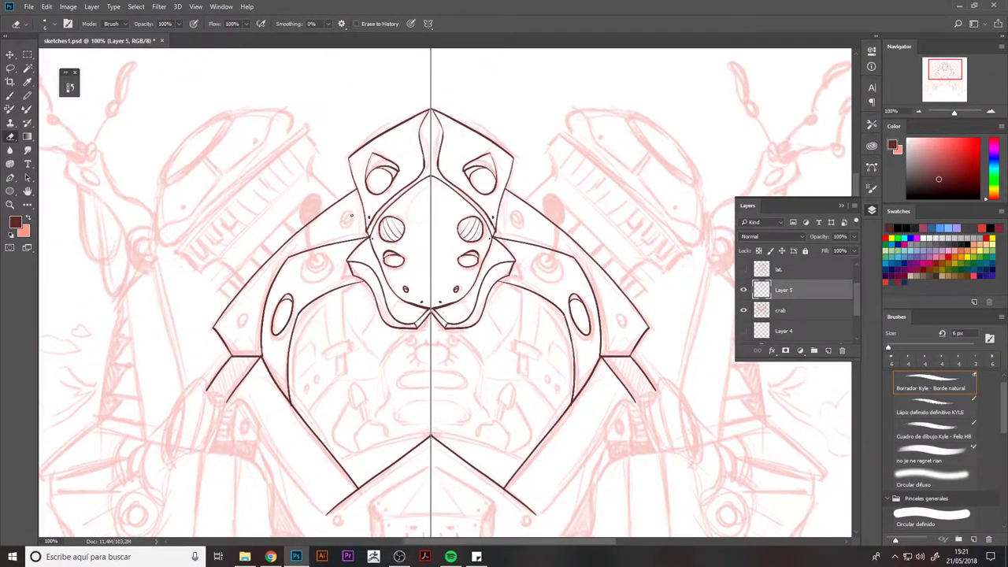
pyautogui.press('b')
pyautogui.moveTo(351, 214); pyautogui.dragTo(344, 226)
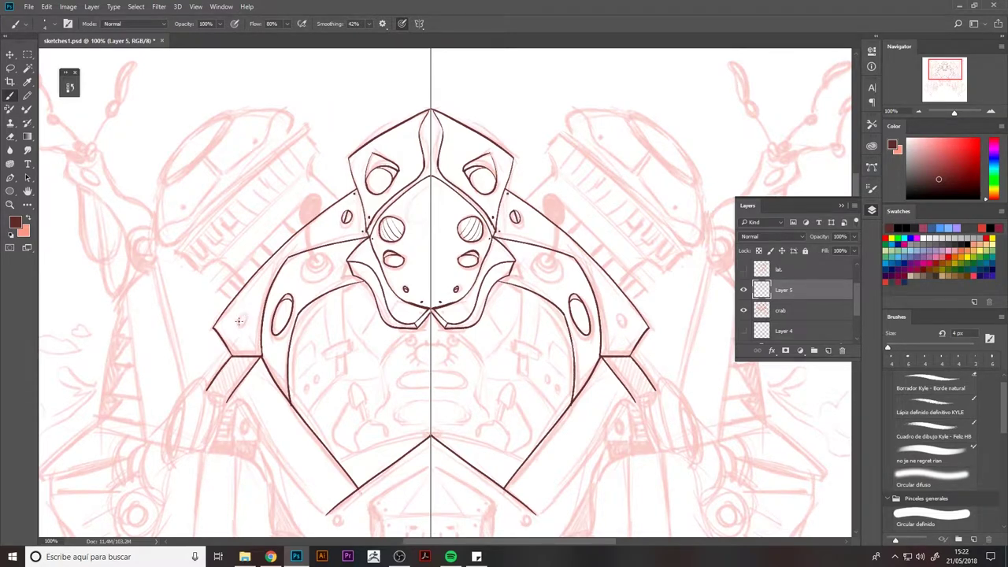
pyautogui.moveTo(243, 314)
pyautogui.mouseDown()
pyautogui.moveTo(230, 357)
pyautogui.moveTo(262, 357)
pyautogui.mouseUp()
# Ink doubled inner curved lines along the cockpit side panels.
pyautogui.scroll(-5, 337, 169)
pyautogui.moveTo(338, 169)
pyautogui.mouseDown()
pyautogui.moveTo(300, 178)
pyautogui.moveTo(273, 285)
pyautogui.mouseUp()
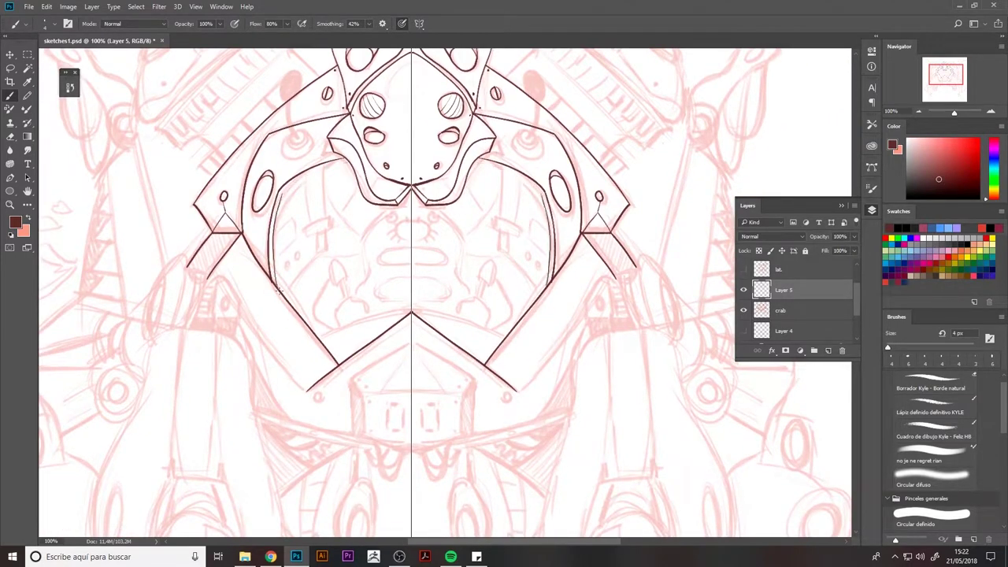
pyautogui.moveTo(278, 197); pyautogui.dragTo(346, 162)
pyautogui.moveTo(284, 195); pyautogui.dragTo(351, 163)
# Draw the crab pilot's face: mouth, arch above it, small claws and a rectangle below.
pyautogui.moveTo(409, 208); pyautogui.dragTo(356, 299)
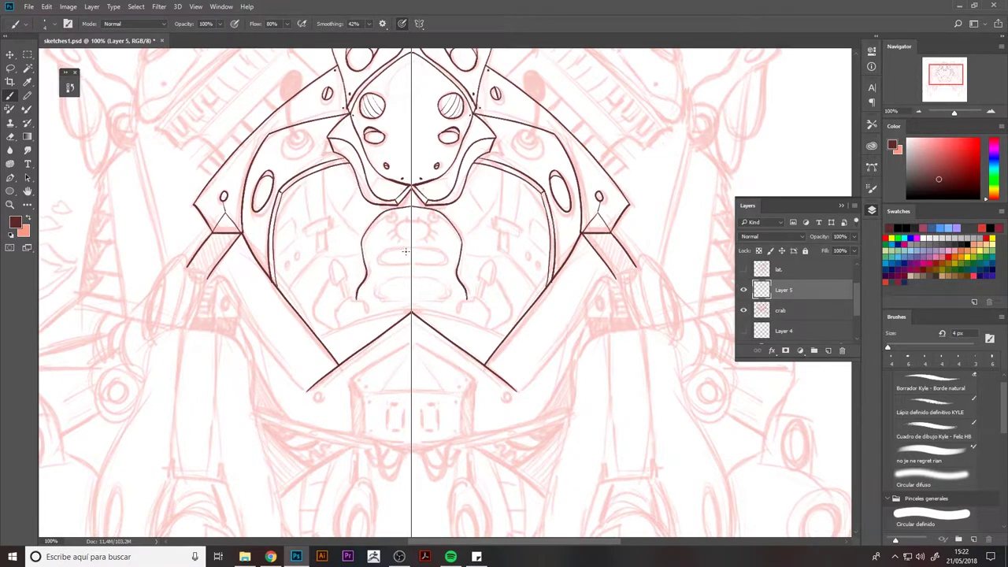
pyautogui.moveTo(405, 252)
pyautogui.mouseDown()
pyautogui.moveTo(381, 268)
pyautogui.moveTo(402, 266)
pyautogui.moveTo(386, 251)
pyautogui.moveTo(383, 263)
pyautogui.moveTo(414, 266)
pyautogui.mouseUp()
pyautogui.hotkey('ctrl', 'z')
pyautogui.hotkey('ctrl', 'alt', 'z')
pyautogui.hotkey('ctrl', 'alt', 'z')
pyautogui.hotkey('ctrl', 'alt', 'z')
pyautogui.moveTo(411, 221); pyautogui.dragTo(406, 242)
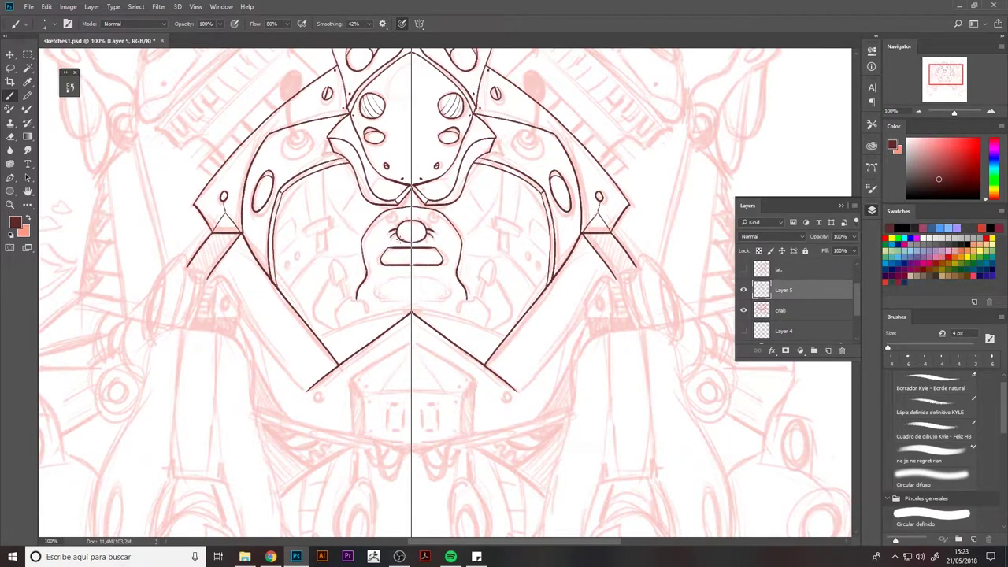
pyautogui.moveTo(390, 218); pyautogui.dragTo(399, 224)
pyautogui.moveTo(411, 276)
pyautogui.mouseDown()
pyautogui.moveTo(391, 305)
pyautogui.moveTo(411, 304)
pyautogui.moveTo(318, 339)
pyautogui.moveTo(411, 311)
pyautogui.mouseUp()
pyautogui.hotkey('ctrl', 'z')
pyautogui.press('e')
pyautogui.press('b')
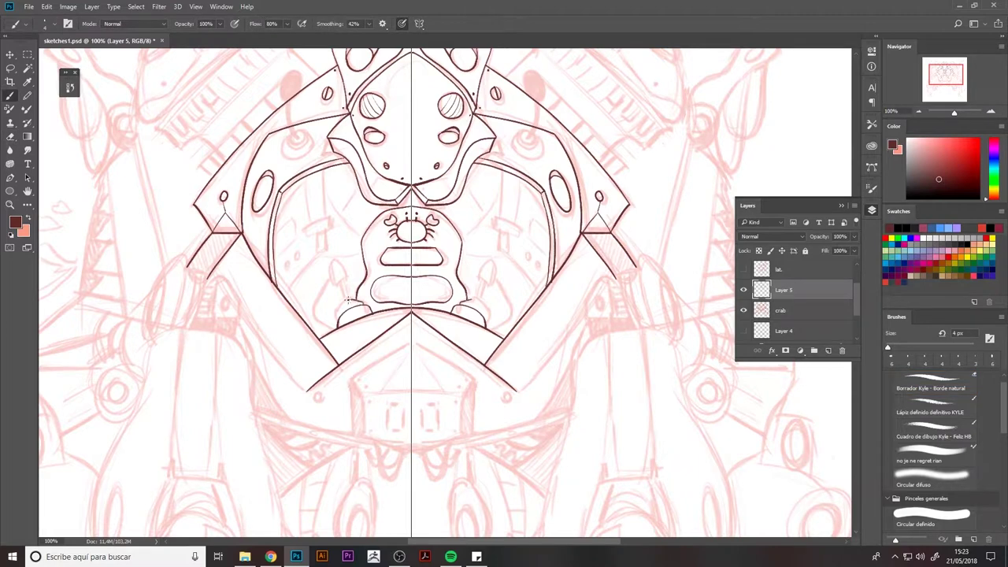
pyautogui.moveTo(349, 299); pyautogui.dragTo(356, 302)
pyautogui.hotkey('ctrl', 'z')
# Paint the dark control lever grips with a larger hard round brush, plus their base lines.
pyautogui.press(']')
pyautogui.press(']')
pyautogui.press(']')
pyautogui.press(']')
pyautogui.press(']')
pyautogui.press(']')
pyautogui.press(']')
pyautogui.moveTo(340, 267); pyautogui.dragTo(344, 288)
pyautogui.hotkey('ctrl', 'z')
pyautogui.press('e')
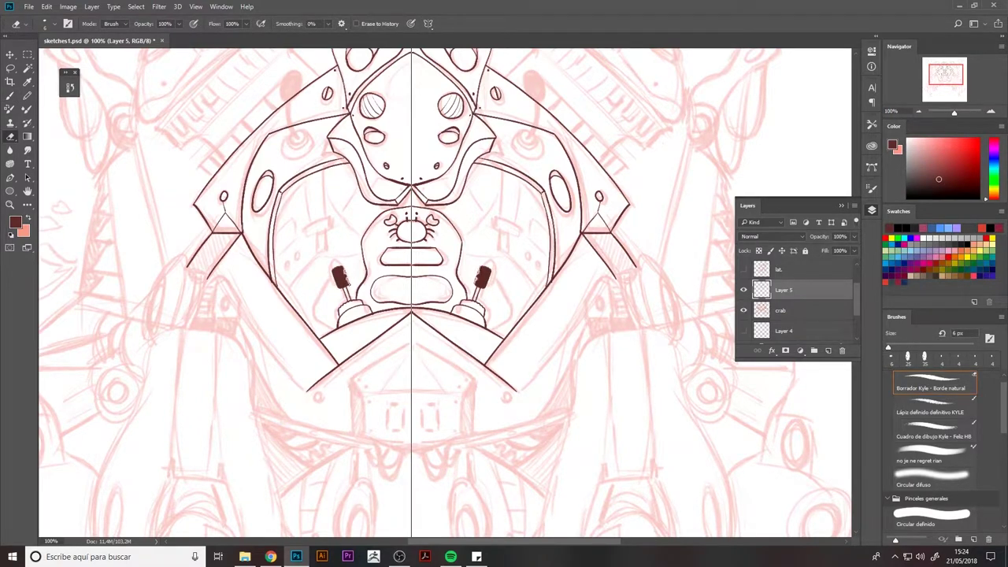
pyautogui.click(932, 514)
pyautogui.press('[')
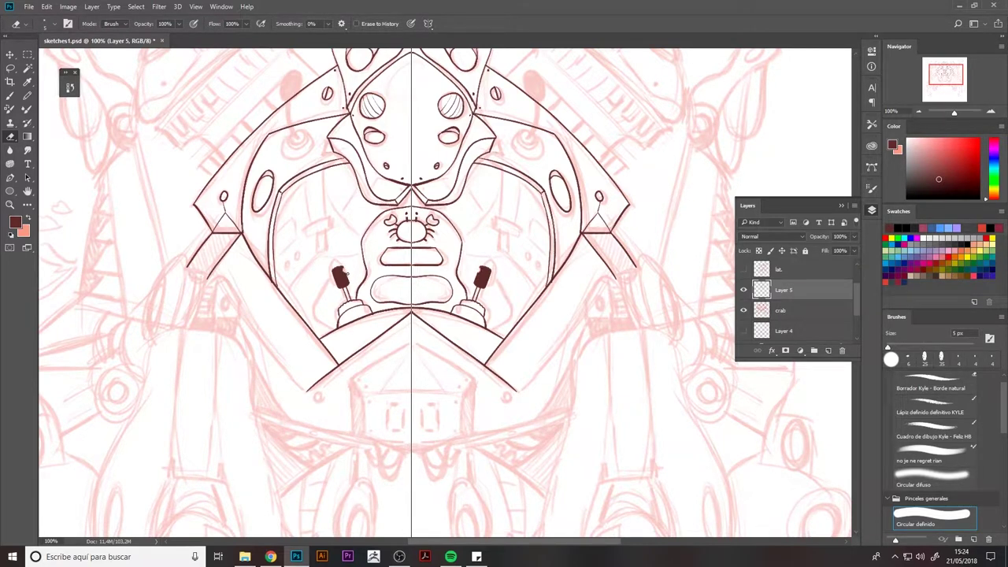
pyautogui.press('b')
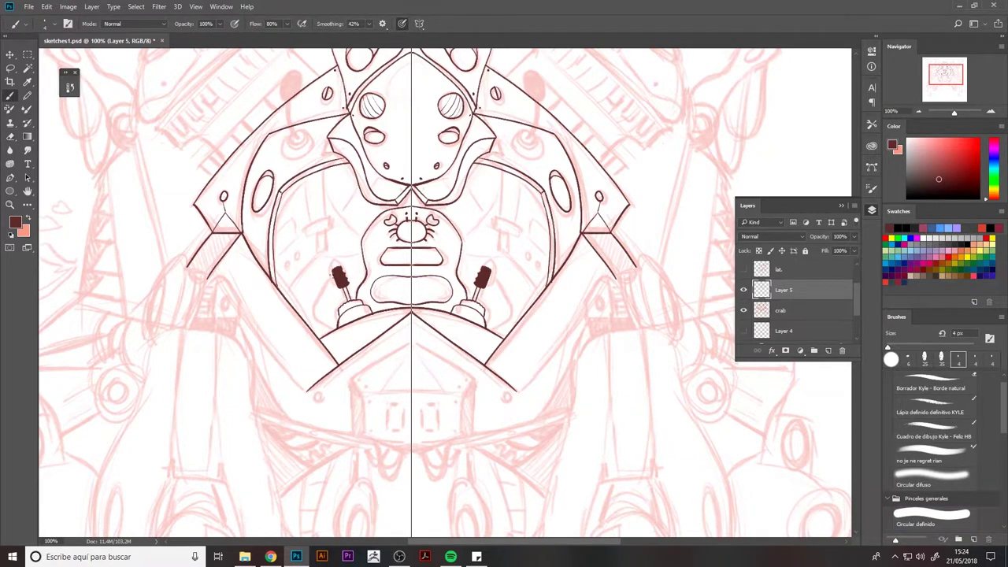
pyautogui.moveTo(318, 277); pyautogui.dragTo(337, 326)
pyautogui.moveTo(289, 291)
pyautogui.mouseDown()
pyautogui.moveTo(322, 253)
pyautogui.moveTo(364, 254)
pyautogui.mouseUp()
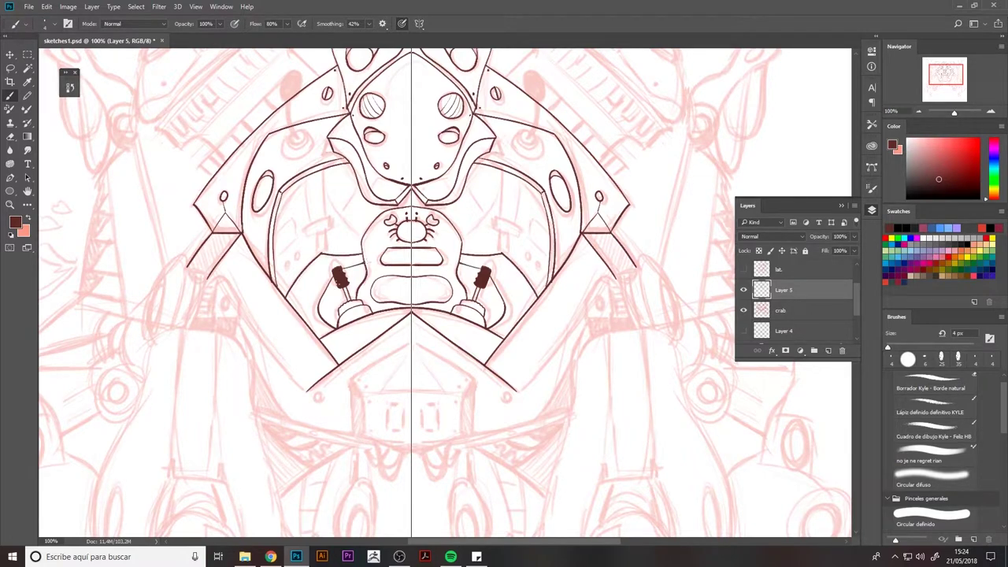
# Draw cockpit wall panels, vertical seat straps with hooked ends and inner curves at the top.
pyautogui.moveTo(274, 233)
pyautogui.mouseDown()
pyautogui.moveTo(296, 216)
pyautogui.moveTo(293, 241)
pyautogui.mouseUp()
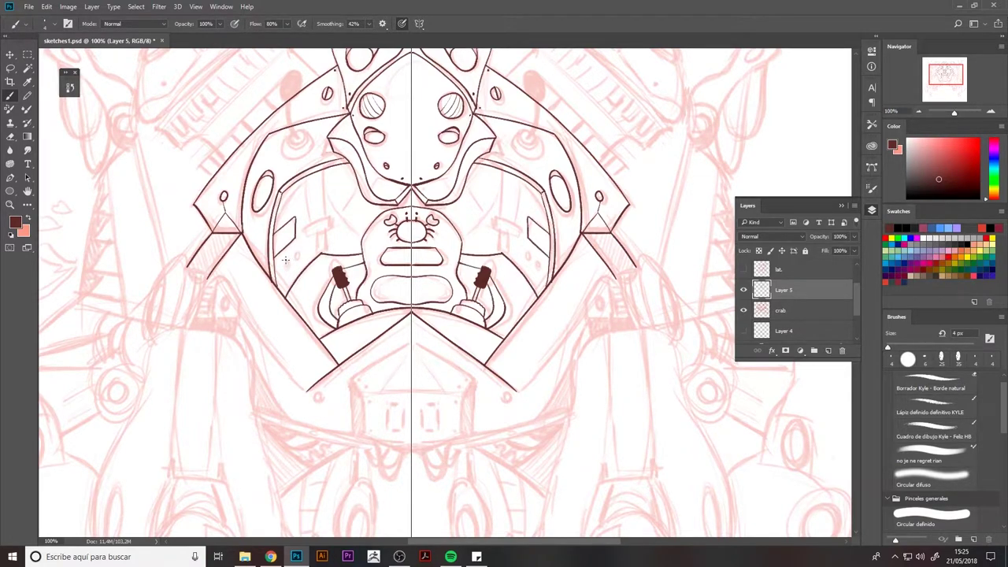
pyautogui.moveTo(321, 170)
pyautogui.mouseDown()
pyautogui.moveTo(323, 230)
pyautogui.moveTo(310, 233)
pyautogui.moveTo(320, 243)
pyautogui.moveTo(329, 235)
pyautogui.moveTo(331, 253)
pyautogui.mouseUp()
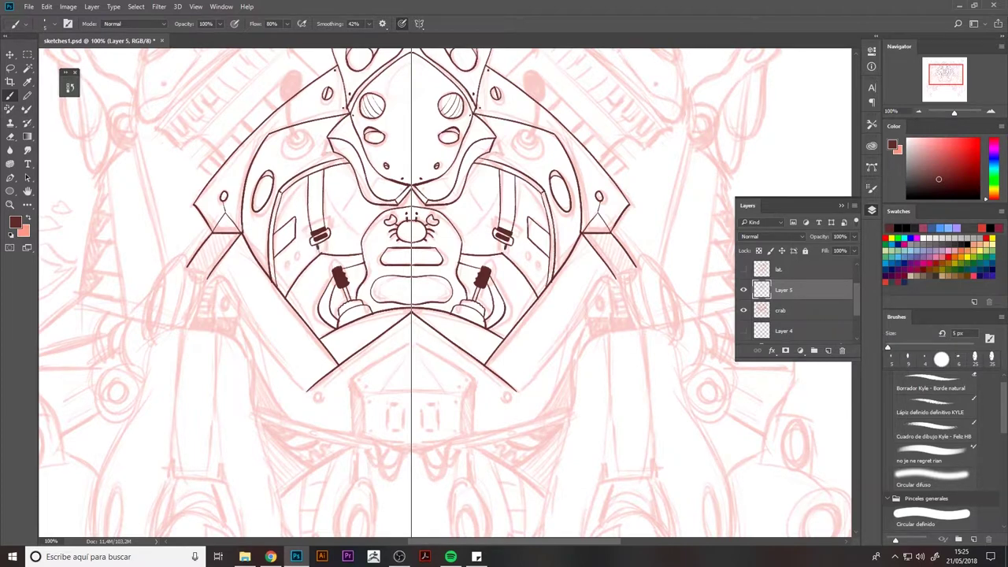
pyautogui.hotkey('ctrl', 'z')
pyautogui.moveTo(307, 178); pyautogui.dragTo(281, 211)
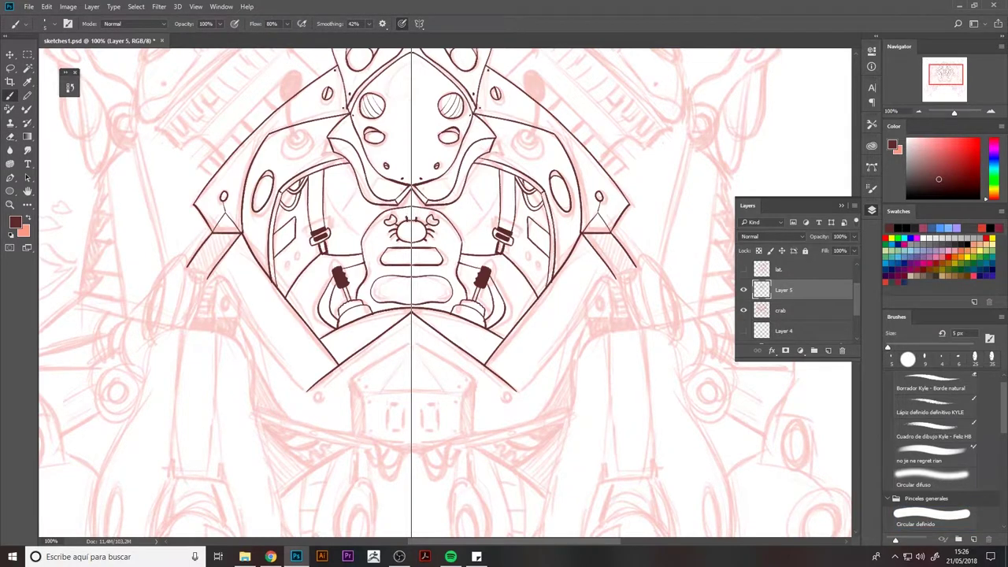
pyautogui.press(']')
pyautogui.press(']')
pyautogui.press(']')
pyautogui.press('[')
pyautogui.press('[')
pyautogui.press('[')
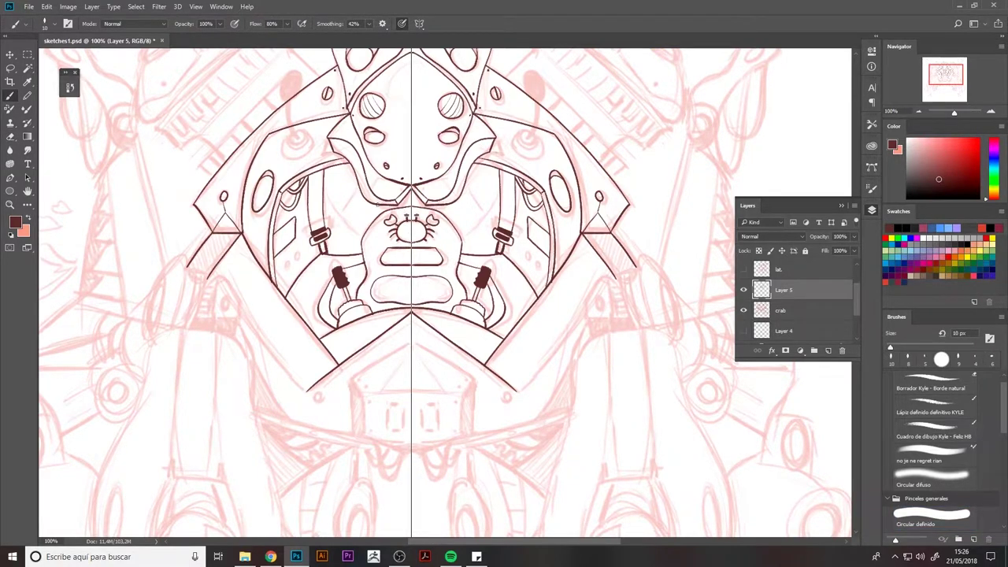
# Ink an oval below the pilot's mouth and curves along the face sides.
pyautogui.moveTo(409, 279)
pyautogui.mouseDown()
pyautogui.moveTo(379, 283)
pyautogui.moveTo(409, 303)
pyautogui.mouseUp()
pyautogui.moveTo(377, 257)
pyautogui.mouseDown()
pyautogui.moveTo(380, 230)
pyautogui.moveTo(363, 256)
pyautogui.mouseUp()
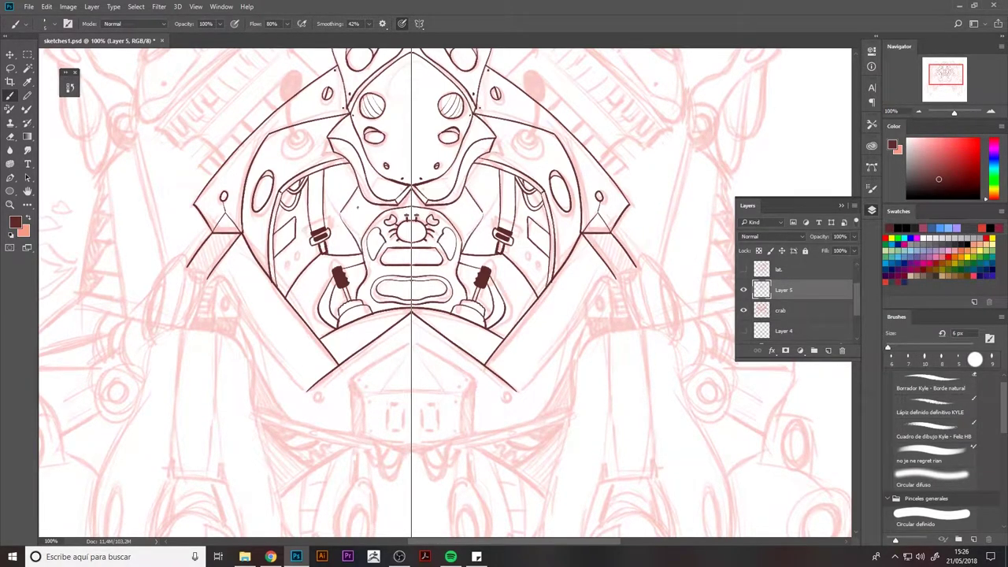
pyautogui.hotkey('ctrl', 'z')
# Add short diagonal strokes beside the seat straps using a thinner brush.
pyautogui.press('[')
pyautogui.moveTo(352, 184)
pyautogui.mouseDown()
pyautogui.moveTo(339, 218)
pyautogui.moveTo(324, 192)
pyautogui.moveTo(366, 237)
pyautogui.mouseUp()
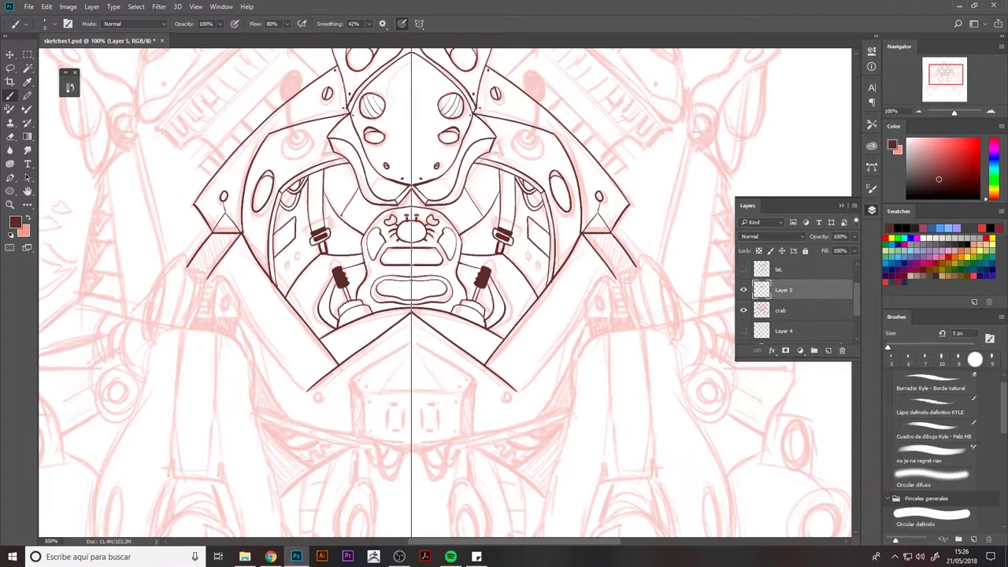
pyautogui.moveTo(354, 192)
pyautogui.mouseDown()
pyautogui.moveTo(358, 227)
pyautogui.moveTo(327, 179)
pyautogui.moveTo(367, 230)
pyautogui.mouseUp()
pyautogui.hotkey('ctrl', 'z')
pyautogui.press('[')
pyautogui.press('e')
pyautogui.press('b')
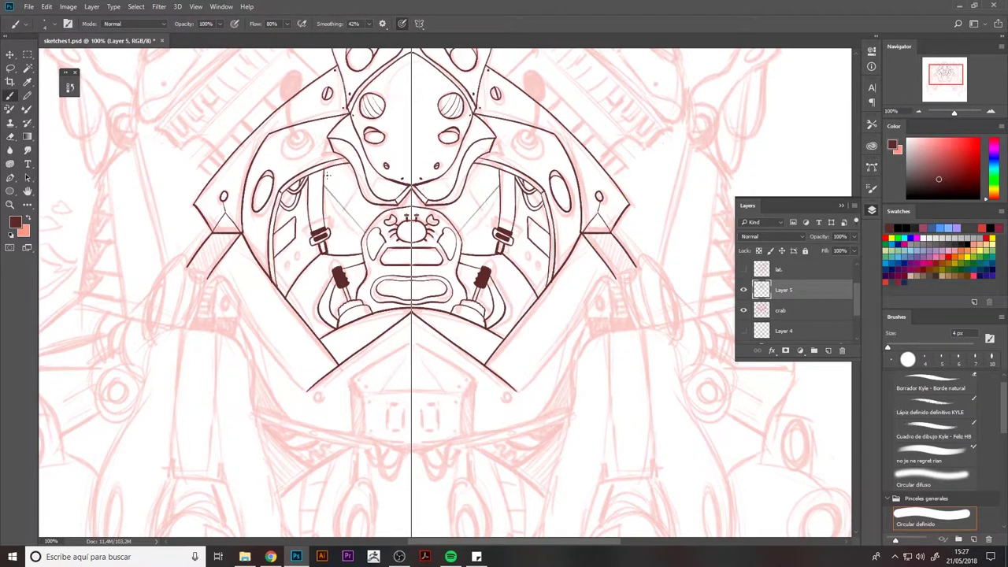
pyautogui.moveTo(325, 185)
pyautogui.mouseDown()
pyautogui.moveTo(367, 229)
pyautogui.moveTo(324, 186)
pyautogui.mouseUp()
pyautogui.hotkey('ctrl', 'z')
# Redraw the diagonal lines beside the straps with a thinner brush.
pyautogui.moveTo(364, 231)
pyautogui.mouseDown()
pyautogui.moveTo(325, 186)
pyautogui.moveTo(360, 233)
pyautogui.mouseUp()
pyautogui.hotkey('ctrl', 'alt', 'z')
pyautogui.hotkey('ctrl', 'alt', 'z')
pyautogui.hotkey('ctrl', 'alt', 'z')
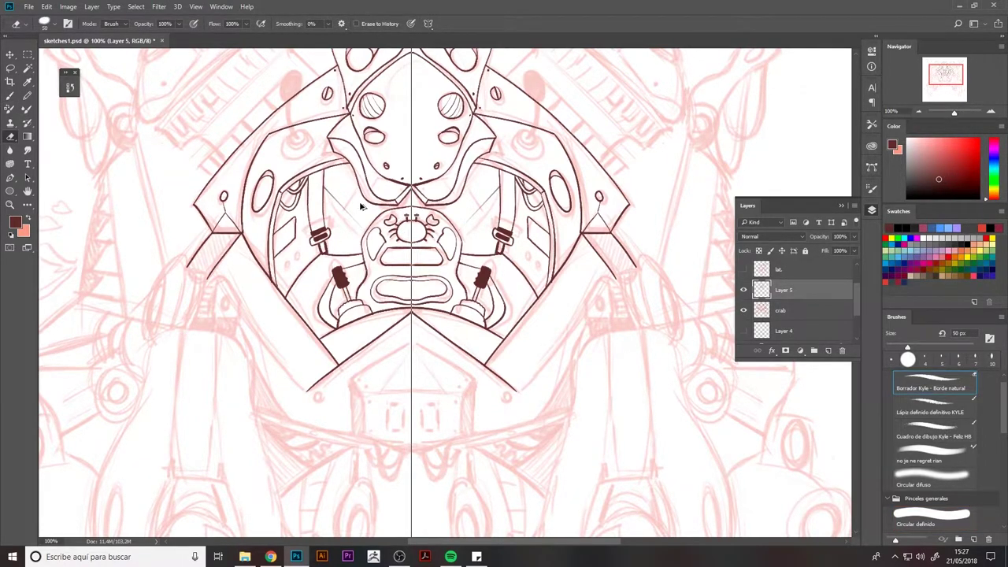
pyautogui.press('[')
pyautogui.hotkey('ctrl', 'alt', 'z')
pyautogui.moveTo(324, 186); pyautogui.dragTo(363, 231)
pyautogui.hotkey('ctrl', 'alt', 'z')
pyautogui.hotkey('ctrl', 'alt', 'z')
pyautogui.hotkey('ctrl', 'alt', 'z')
pyautogui.moveTo(324, 186); pyautogui.dragTo(364, 237)
pyautogui.press('e')
pyautogui.press(']')
pyautogui.press('b')
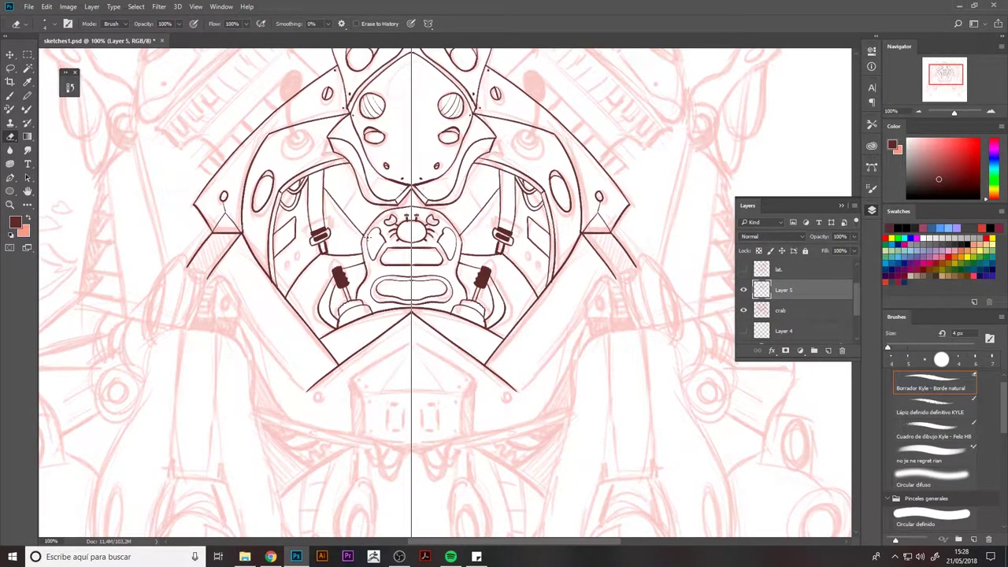
pyautogui.press('e')
pyautogui.press('[')
pyautogui.press('[')
pyautogui.press('b')
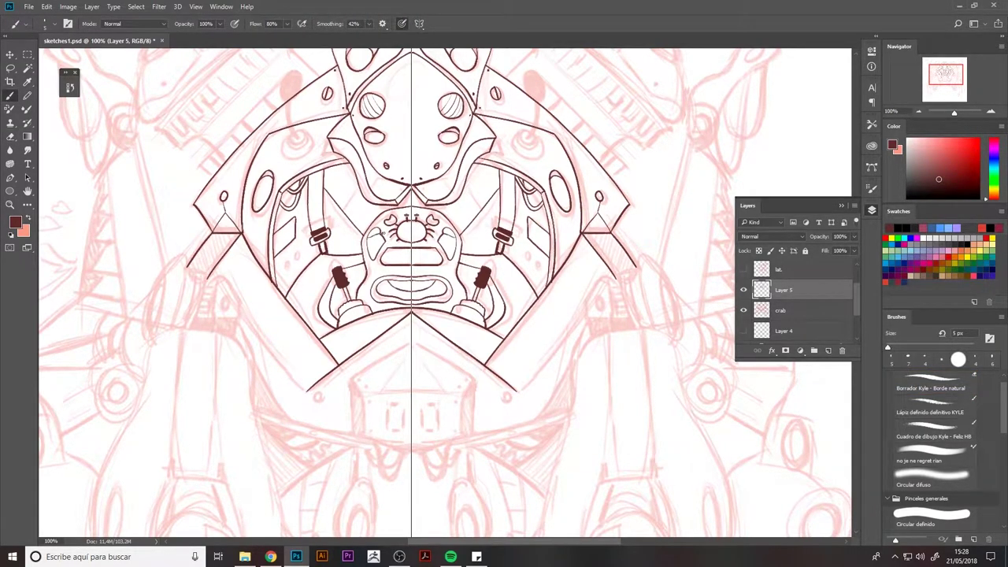
# Outline the pilot's mouth and cheek panel, and draw a line down the panel edge.
pyautogui.moveTo(380, 234)
pyautogui.mouseDown()
pyautogui.moveTo(374, 247)
pyautogui.moveTo(411, 266)
pyautogui.moveTo(394, 265)
pyautogui.moveTo(412, 263)
pyautogui.moveTo(411, 250)
pyautogui.mouseUp()
pyautogui.hotkey('ctrl', 'z')
pyautogui.moveTo(484, 166); pyautogui.dragTo(471, 190)
pyautogui.moveTo(470, 190)
pyautogui.mouseDown()
pyautogui.moveTo(480, 209)
pyautogui.moveTo(449, 219)
pyautogui.moveTo(452, 208)
pyautogui.moveTo(464, 228)
pyautogui.mouseUp()
pyautogui.hotkey('ctrl', 'z')
pyautogui.hotkey('ctrl', 'z')
pyautogui.hotkey('ctrl', 'z')
pyautogui.hotkey('ctrl', 'z')
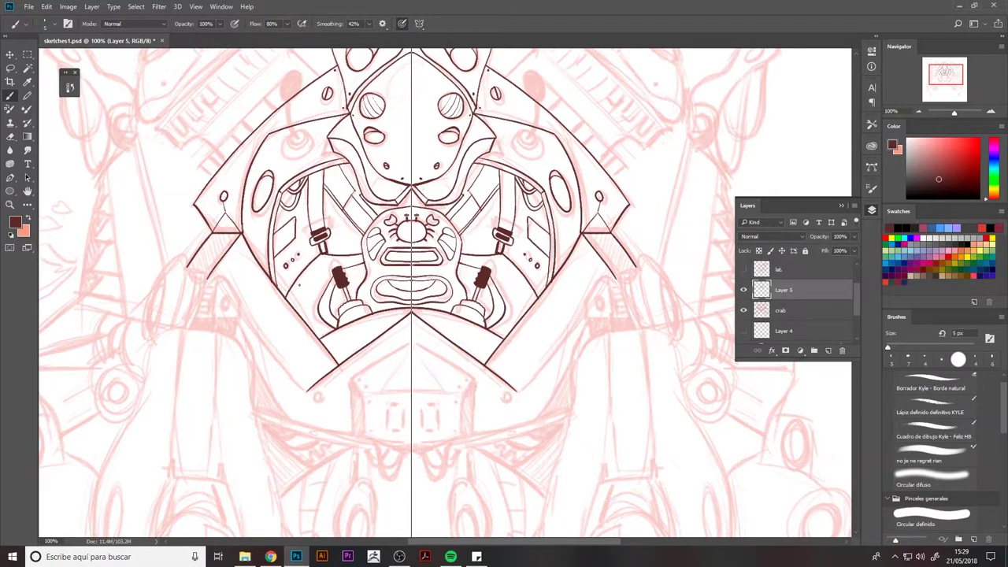
# Cross-hatch the lower side panels into grid pads flanking the levers.
pyautogui.moveTo(531, 257)
pyautogui.mouseDown()
pyautogui.moveTo(497, 301)
pyautogui.moveTo(493, 272)
pyautogui.moveTo(513, 298)
pyautogui.mouseUp()
pyautogui.moveTo(515, 266); pyautogui.dragTo(501, 282)
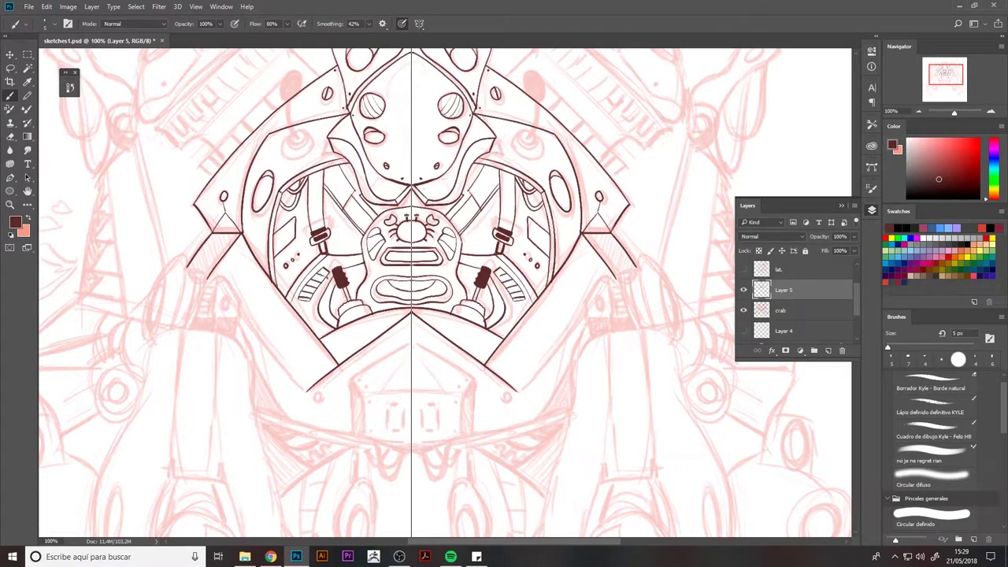
pyautogui.moveTo(520, 271); pyautogui.dragTo(504, 299)
pyautogui.moveTo(344, 336)
pyautogui.mouseDown()
pyautogui.moveTo(334, 356)
pyautogui.moveTo(363, 334)
pyautogui.moveTo(343, 353)
pyautogui.mouseUp()
pyautogui.hotkey('ctrl', 'alt', 'z')
pyautogui.hotkey('ctrl', 'alt', 'z')
pyautogui.hotkey('ctrl', 'alt', 'z')
pyautogui.hotkey('ctrl', 'alt', 'z')
pyautogui.hotkey('ctrl', 'alt', 'z')
pyautogui.hotkey('ctrl', 'alt', 'z')
pyautogui.hotkey('ctrl', 'alt', 'z')
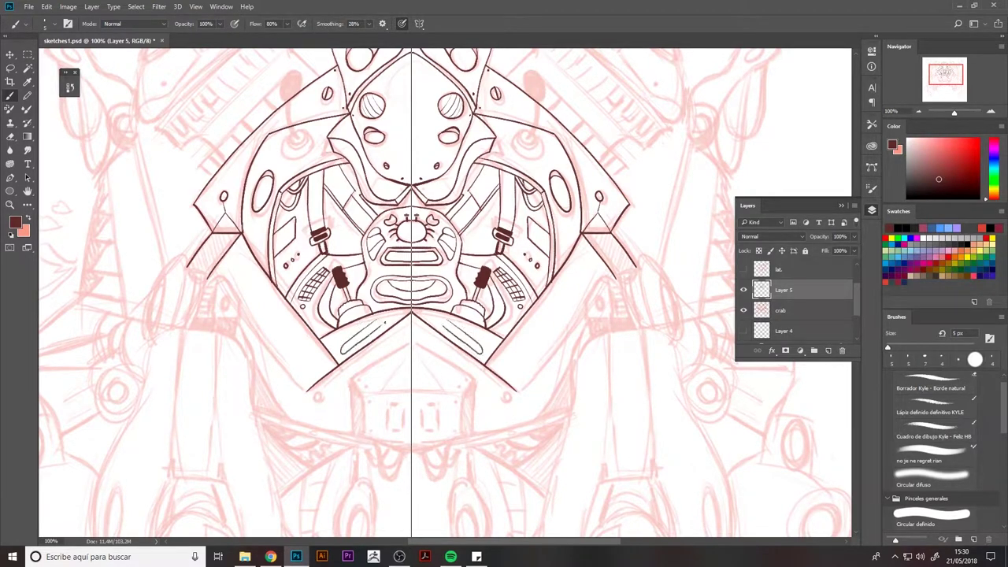
# Ink mirrored hatched capsules in the lower panels and a box below the chest point.
pyautogui.moveTo(375, 323); pyautogui.dragTo(389, 317)
pyautogui.moveTo(351, 348)
pyautogui.mouseDown()
pyautogui.moveTo(382, 319)
pyautogui.moveTo(354, 385)
pyautogui.moveTo(412, 395)
pyautogui.moveTo(364, 438)
pyautogui.mouseUp()
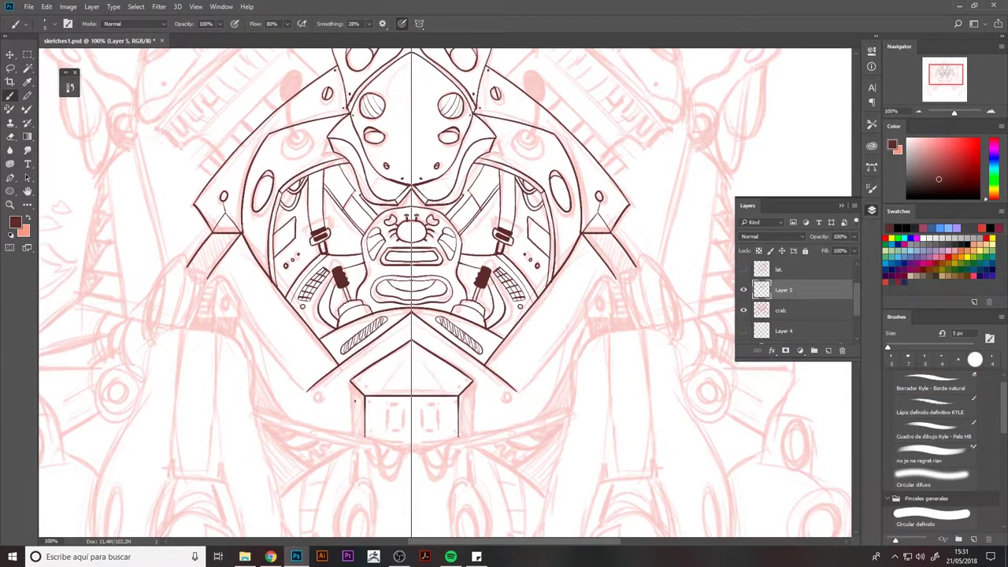
pyautogui.moveTo(352, 383)
pyautogui.mouseDown()
pyautogui.moveTo(352, 440)
pyautogui.moveTo(412, 448)
pyautogui.mouseUp()
# Ink and thicken the lower chest diagonal edges, restoring the dark red paint colour.
pyautogui.moveTo(367, 389); pyautogui.dragTo(384, 328)
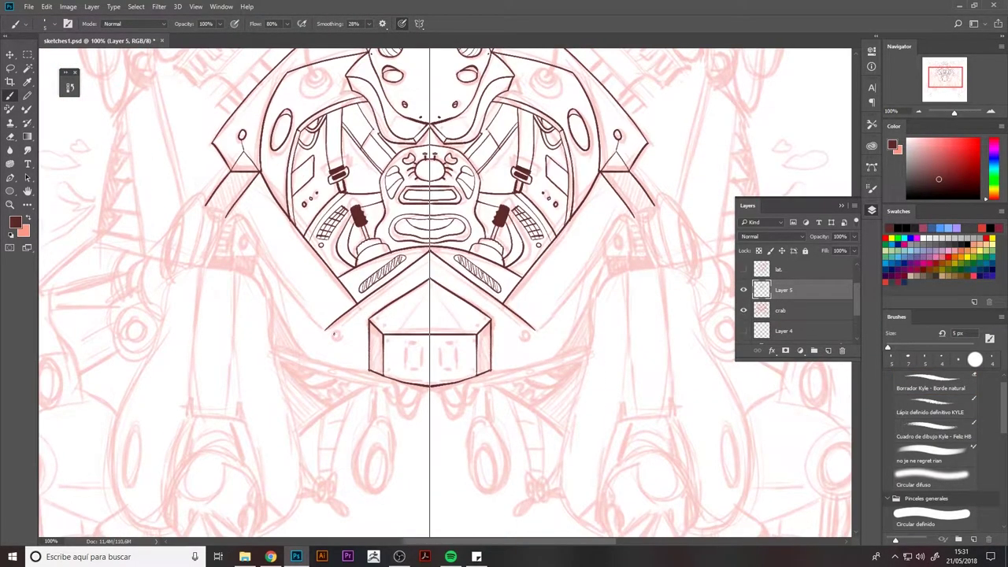
pyautogui.moveTo(429, 258)
pyautogui.mouseDown()
pyautogui.moveTo(341, 326)
pyautogui.moveTo(364, 308)
pyautogui.mouseUp()
pyautogui.keyDown('alt'); pyautogui.click(442, 302); pyautogui.keyUp('alt')
pyautogui.moveTo(442, 302); pyautogui.dragTo(474, 305)
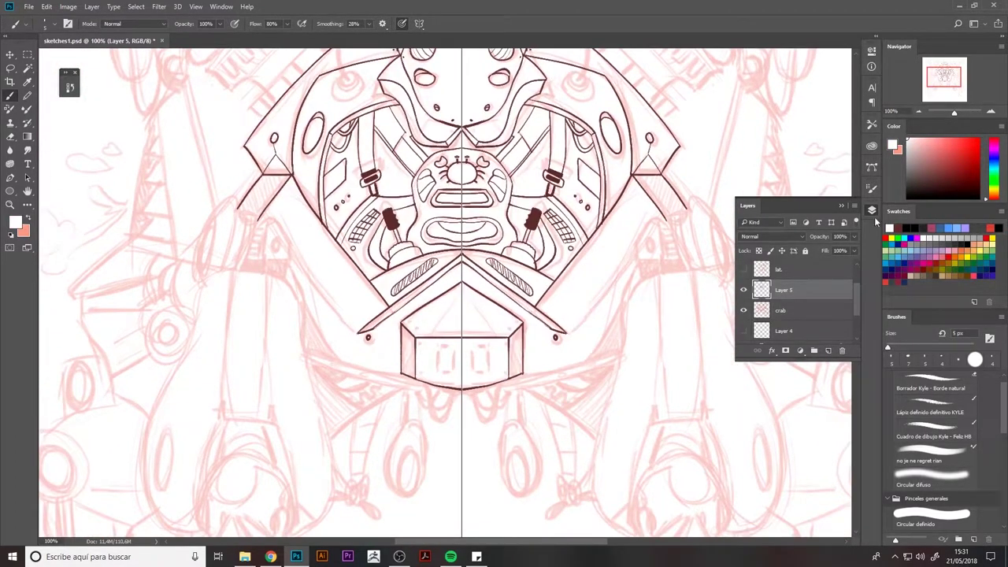
pyautogui.click(938, 180)
pyautogui.moveTo(293, 255); pyautogui.dragTo(361, 336)
pyautogui.moveTo(355, 236); pyautogui.dragTo(325, 386)
pyautogui.moveTo(430, 154); pyautogui.dragTo(423, 183)
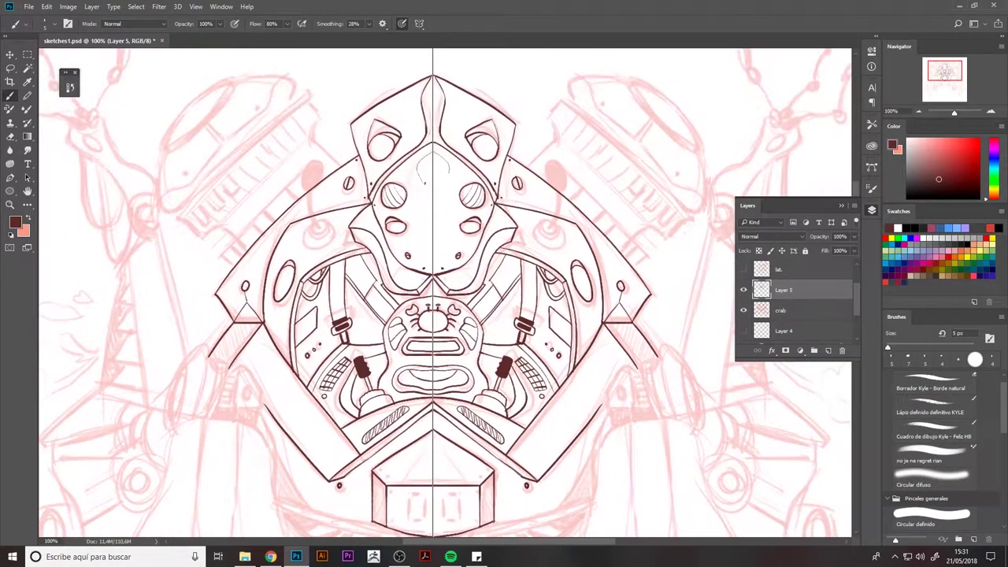
# Draw curved strokes at the shoulders, then undo the last one.
pyautogui.moveTo(420, 391)
pyautogui.mouseDown()
pyautogui.moveTo(430, 298)
pyautogui.moveTo(490, 282)
pyautogui.mouseUp()
pyautogui.moveTo(276, 233); pyautogui.dragTo(241, 315)
pyautogui.hotkey('ctrl', 'z')
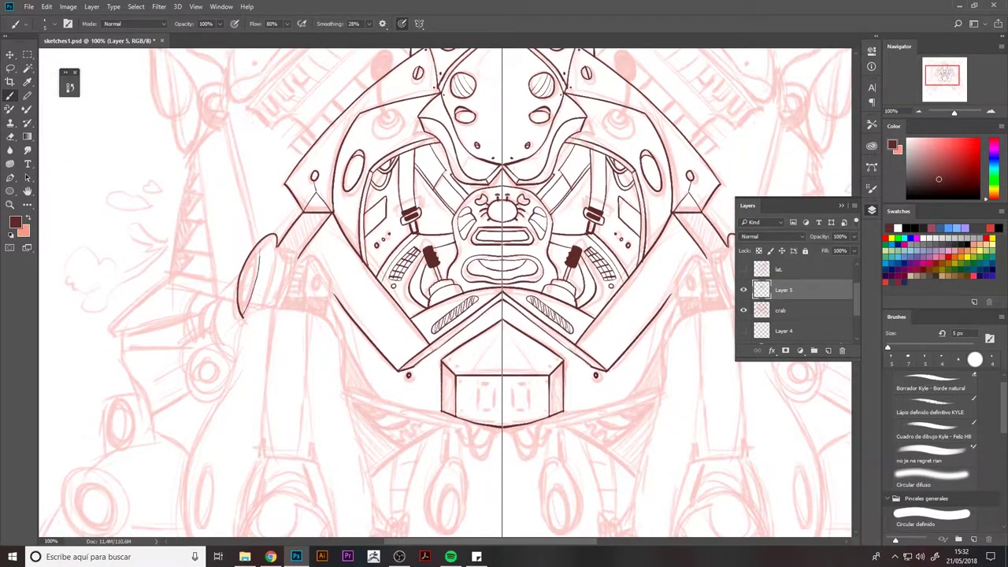
# Lock the crab sketch layer and return to inking on Layer 5.
pyautogui.scroll(1, 445, 292)
pyautogui.hotkey('alt', '[')
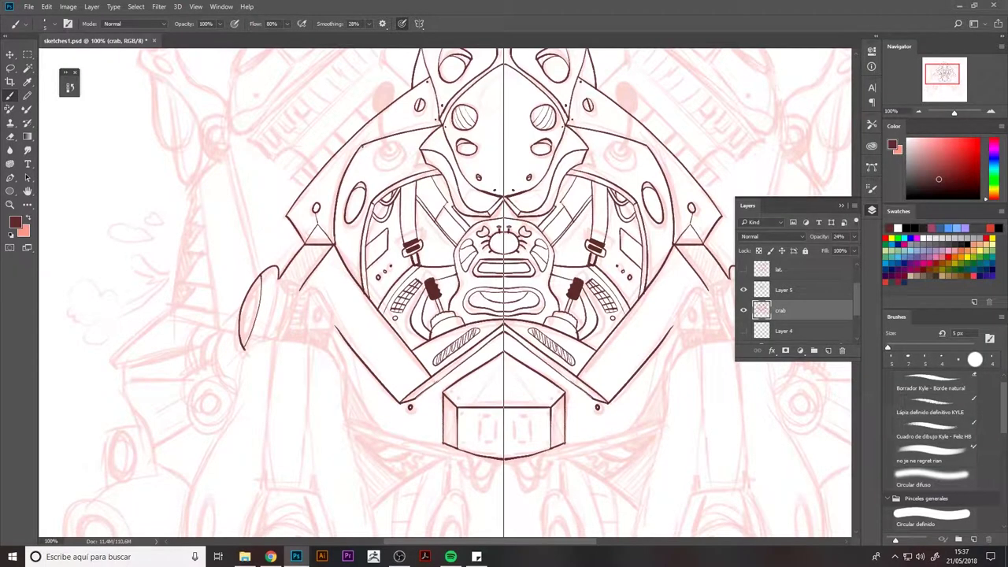
pyautogui.press('/')
pyautogui.hotkey('alt', ']')
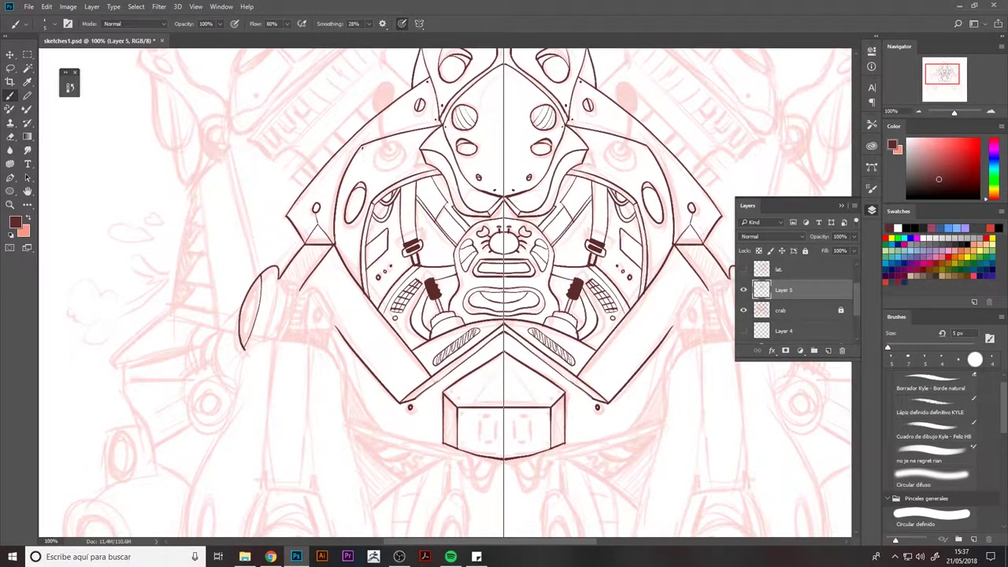
# Ink the mirrored shoulder boxes with the Circular definido brush and hatch them with lines.
pyautogui.moveTo(331, 339)
pyautogui.mouseDown()
pyautogui.moveTo(306, 226)
pyautogui.moveTo(286, 246)
pyautogui.moveTo(300, 259)
pyautogui.mouseUp()
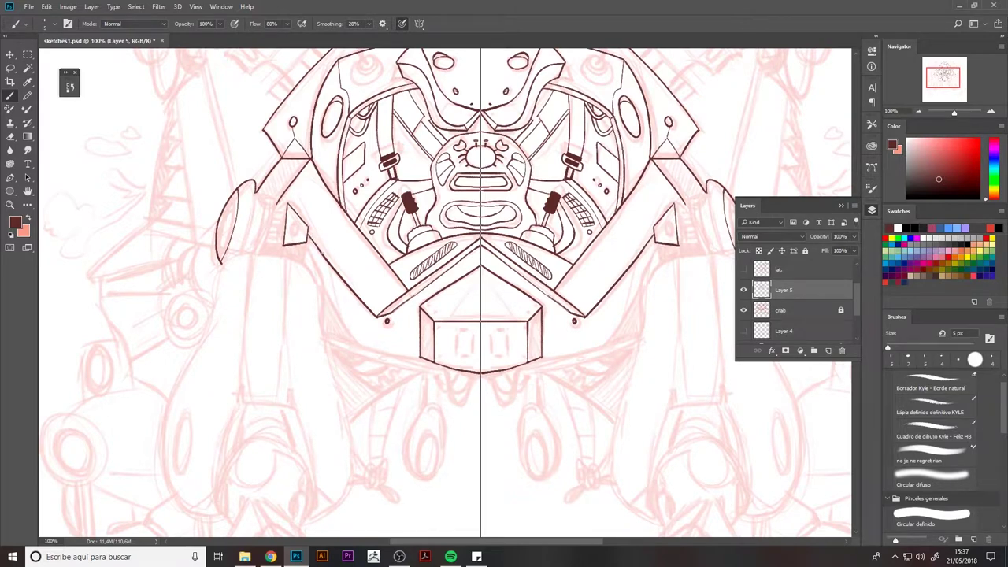
pyautogui.hotkey('ctrl', 'z')
pyautogui.moveTo(265, 204); pyautogui.dragTo(290, 203)
pyautogui.moveTo(260, 246); pyautogui.dragTo(286, 246)
pyautogui.moveTo(263, 203); pyautogui.dragTo(263, 246)
pyautogui.click(932, 513)
pyautogui.moveTo(265, 222); pyautogui.dragTo(265, 245)
pyautogui.moveTo(264, 204)
pyautogui.mouseDown()
pyautogui.moveTo(284, 250)
pyautogui.moveTo(269, 223)
pyautogui.mouseUp()
pyautogui.press('e')
pyautogui.press('b')
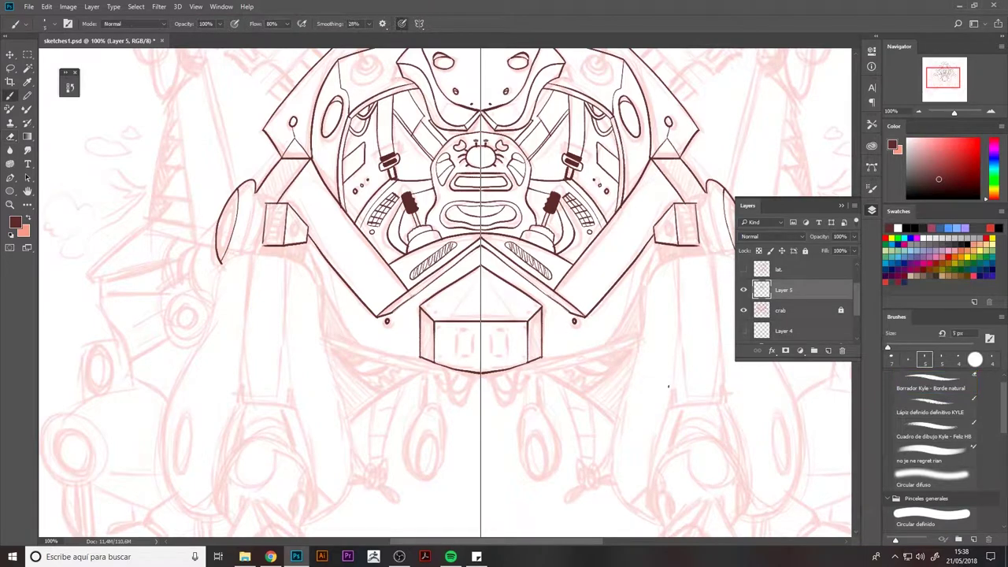
pyautogui.moveTo(264, 241)
pyautogui.mouseDown()
pyautogui.moveTo(285, 241)
pyautogui.moveTo(286, 217)
pyautogui.mouseUp()
pyautogui.moveTo(265, 210)
pyautogui.mouseDown()
pyautogui.moveTo(285, 210)
pyautogui.moveTo(297, 234)
pyautogui.mouseUp()
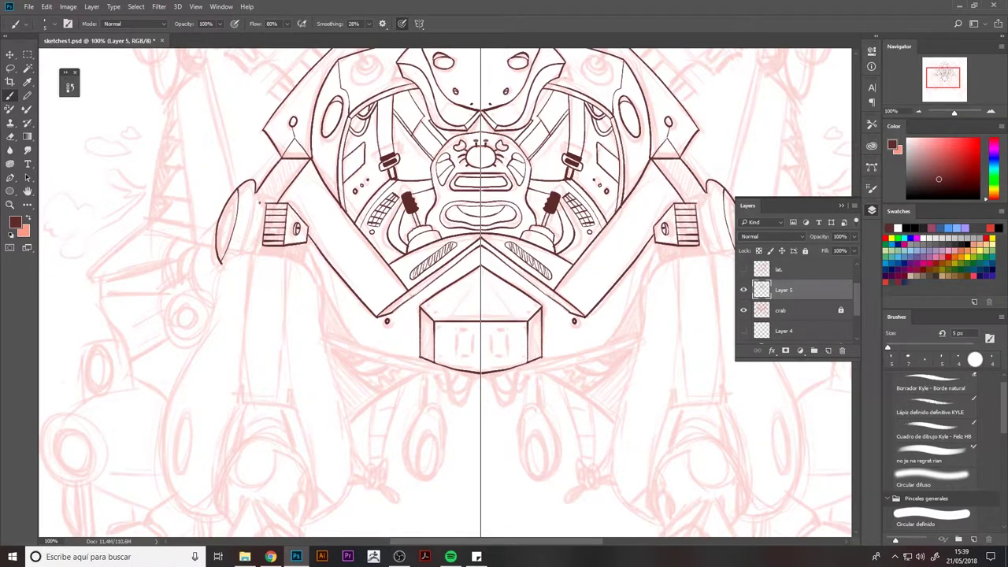
# Redraw the shoulder ovals' inner and outer arcs with smoothing raised to 47%.
pyautogui.moveTo(255, 192); pyautogui.dragTo(240, 255)
pyautogui.hotkey('ctrl', 'z')
pyautogui.moveTo(330, 24); pyautogui.dragTo(344, 24)
pyautogui.moveTo(255, 192); pyautogui.dragTo(239, 258)
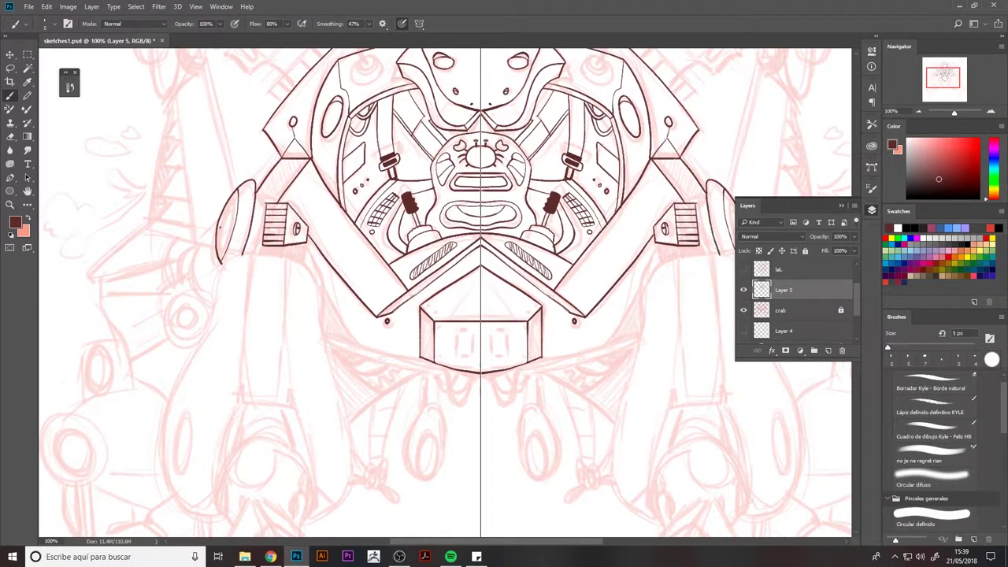
pyautogui.moveTo(230, 197)
pyautogui.mouseDown()
pyautogui.moveTo(214, 264)
pyautogui.moveTo(213, 253)
pyautogui.mouseUp()
pyautogui.hotkey('ctrl', 'z')
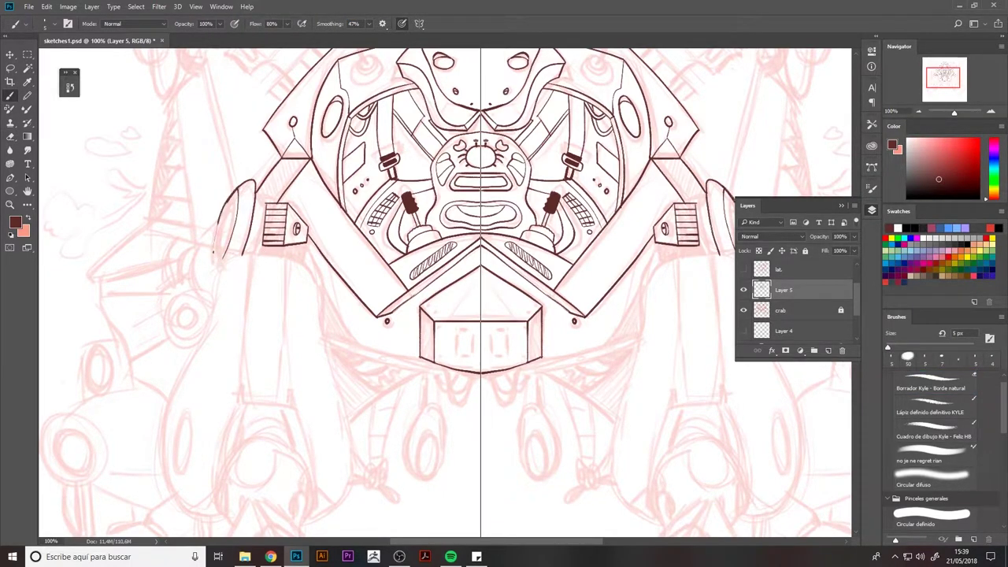
pyautogui.hotkey('ctrl', 'z')
pyautogui.moveTo(241, 186); pyautogui.dragTo(220, 261)
pyautogui.moveTo(235, 202)
pyautogui.mouseDown()
pyautogui.moveTo(222, 268)
pyautogui.moveTo(255, 239)
pyautogui.moveTo(233, 267)
pyautogui.mouseUp()
pyautogui.hotkey('ctrl', 'z')
pyautogui.hotkey('ctrl', 'z')
pyautogui.hotkey('ctrl', 'z')
pyautogui.hotkey('ctrl', 'z')
pyautogui.hotkey('ctrl', 'z')
pyautogui.hotkey('ctrl', 'z')
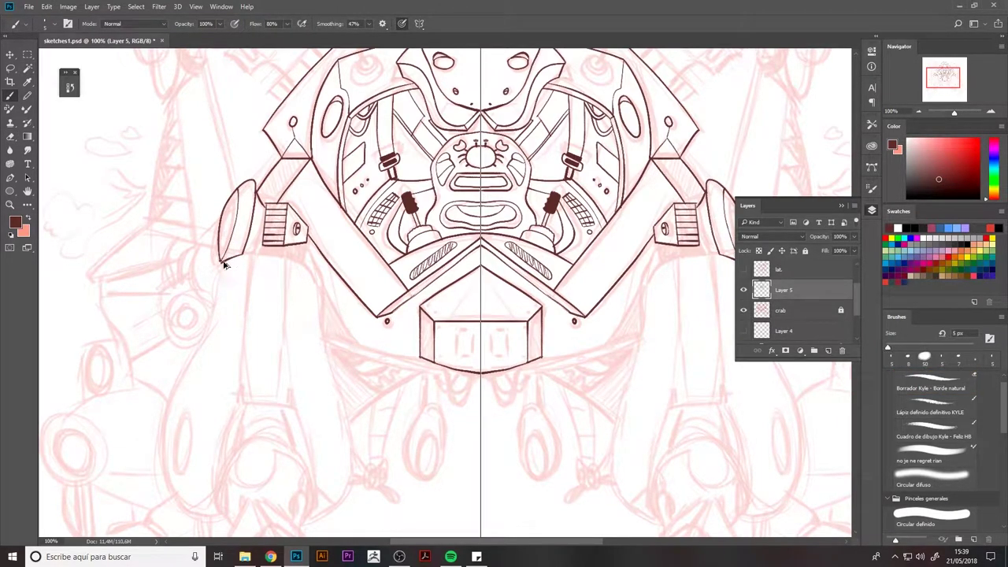
pyautogui.press('e')
pyautogui.press('b')
# Ink the long outer curves of both arms down to the claws, then set smoothing to 25%.
pyautogui.moveTo(344, 32); pyautogui.dragTo(337, 28)
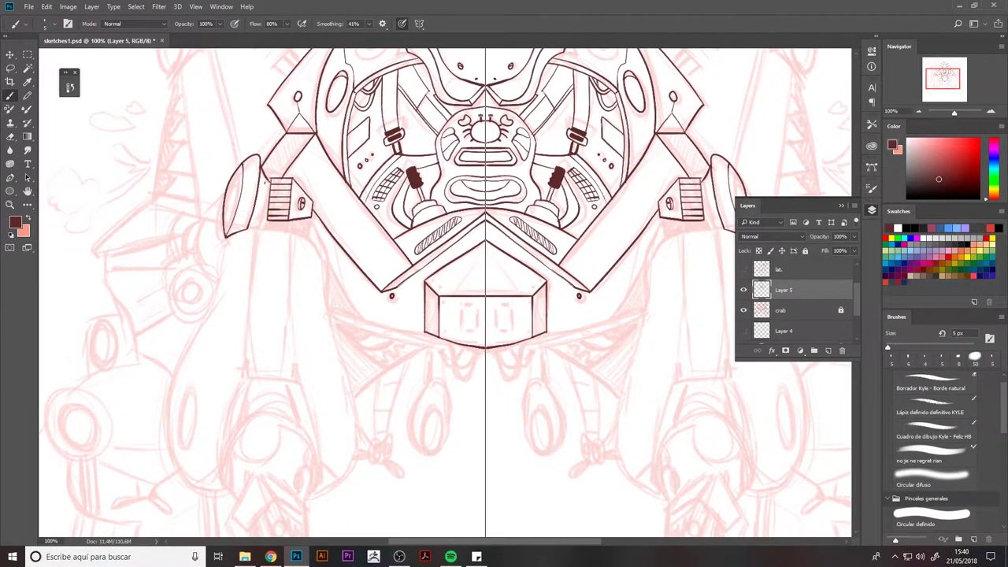
pyautogui.moveTo(263, 178)
pyautogui.mouseDown()
pyautogui.moveTo(243, 383)
pyautogui.moveTo(279, 284)
pyautogui.moveTo(230, 406)
pyautogui.mouseUp()
pyautogui.hotkey('ctrl', 'alt', 'z')
pyautogui.hotkey('ctrl', 'alt', 'z')
pyautogui.moveTo(235, 159); pyautogui.dragTo(224, 235)
pyautogui.hotkey('ctrl', 'alt', 'z')
pyautogui.moveTo(235, 161); pyautogui.dragTo(187, 394)
pyautogui.hotkey('ctrl', 'alt', 'z')
pyautogui.moveTo(234, 178); pyautogui.dragTo(209, 410)
pyautogui.hotkey('ctrl', 'alt', 'z')
pyautogui.moveTo(329, 24); pyautogui.dragTo(341, 23)
pyautogui.moveTo(234, 158)
pyautogui.mouseDown()
pyautogui.moveTo(189, 303)
pyautogui.moveTo(229, 414)
pyautogui.moveTo(248, 421)
pyautogui.mouseUp()
pyautogui.moveTo(335, 26); pyautogui.dragTo(311, 32)
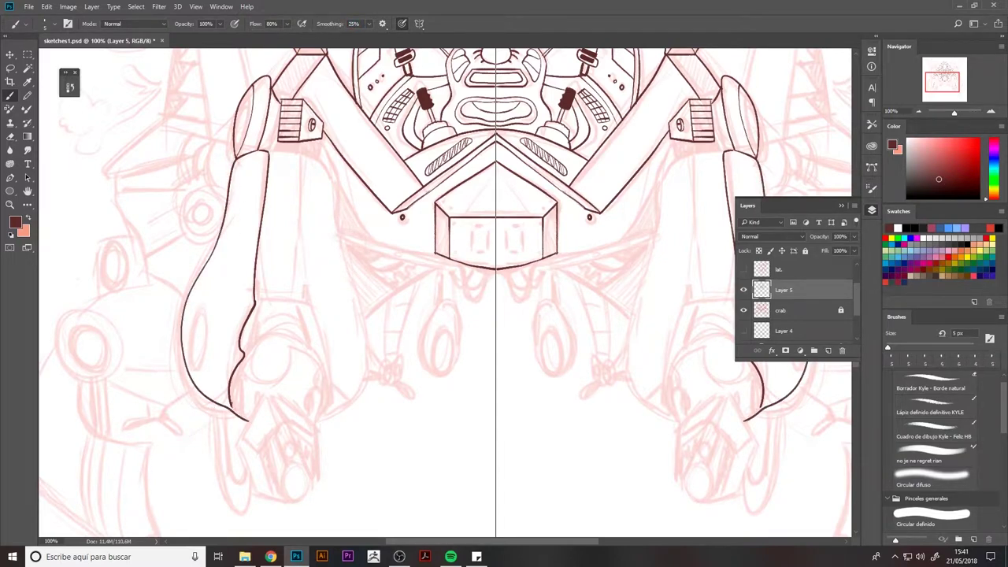
# Draw oval vents and short marks on the upper arms.
pyautogui.press('e')
pyautogui.press('b')
pyautogui.moveTo(196, 309); pyautogui.dragTo(199, 298)
pyautogui.hotkey('ctrl', 'z')
pyautogui.hotkey('ctrl', 'z')
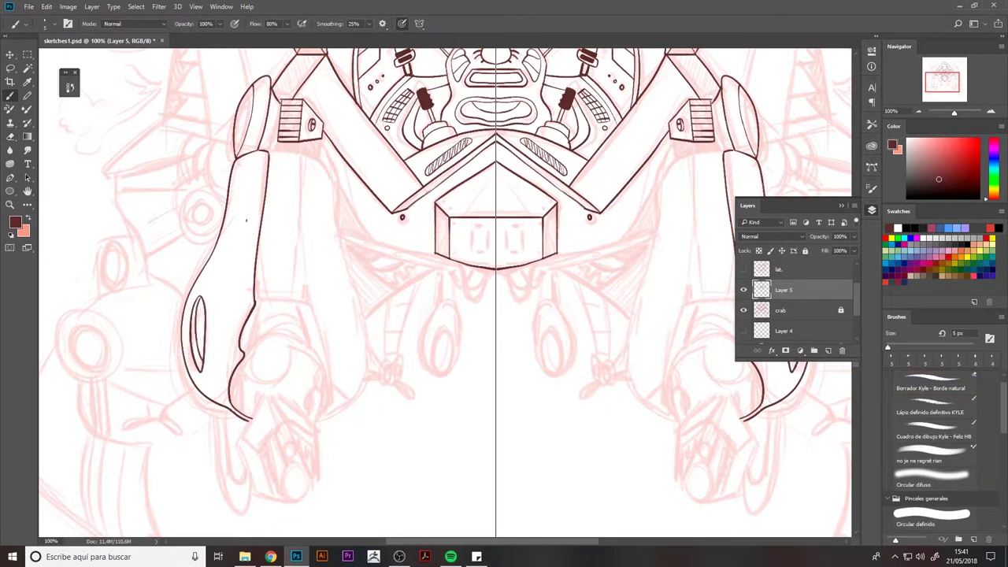
pyautogui.moveTo(231, 201); pyautogui.dragTo(221, 256)
pyautogui.hotkey('ctrl', 'z')
# Redraw the outer arm curves at 100% smoothing and trim with an 8 px eraser.
pyautogui.hotkey('ctrl', 'z')
pyautogui.moveTo(268, 172)
pyautogui.mouseDown()
pyautogui.moveTo(253, 193)
pyautogui.moveTo(307, 203)
pyautogui.moveTo(297, 213)
pyautogui.moveTo(300, 353)
pyautogui.moveTo(314, 454)
pyautogui.mouseUp()
pyautogui.hotkey('ctrl', 'z')
pyautogui.hotkey('ctrl', 'z')
pyautogui.moveTo(290, 199)
pyautogui.mouseDown()
pyautogui.moveTo(355, 416)
pyautogui.moveTo(313, 464)
pyautogui.mouseUp()
pyautogui.hotkey('ctrl', 'z')
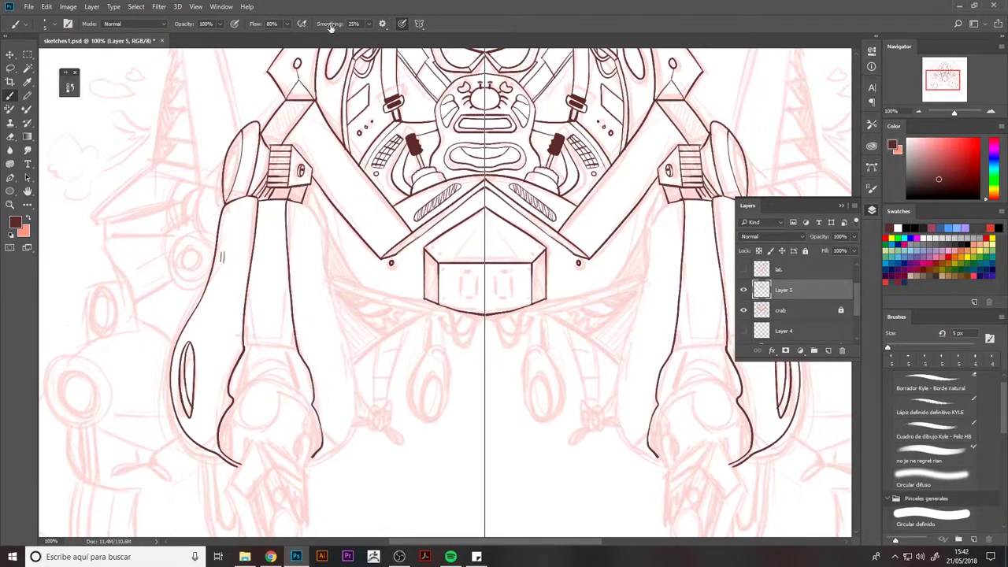
pyautogui.hotkey('alt', '0')
pyautogui.moveTo(290, 198)
pyautogui.mouseDown()
pyautogui.moveTo(352, 471)
pyautogui.moveTo(364, 394)
pyautogui.moveTo(291, 197)
pyautogui.mouseUp()
pyautogui.hotkey('ctrl', 'z')
pyautogui.moveTo(347, 24); pyautogui.dragTo(334, 26)
pyautogui.press('e')
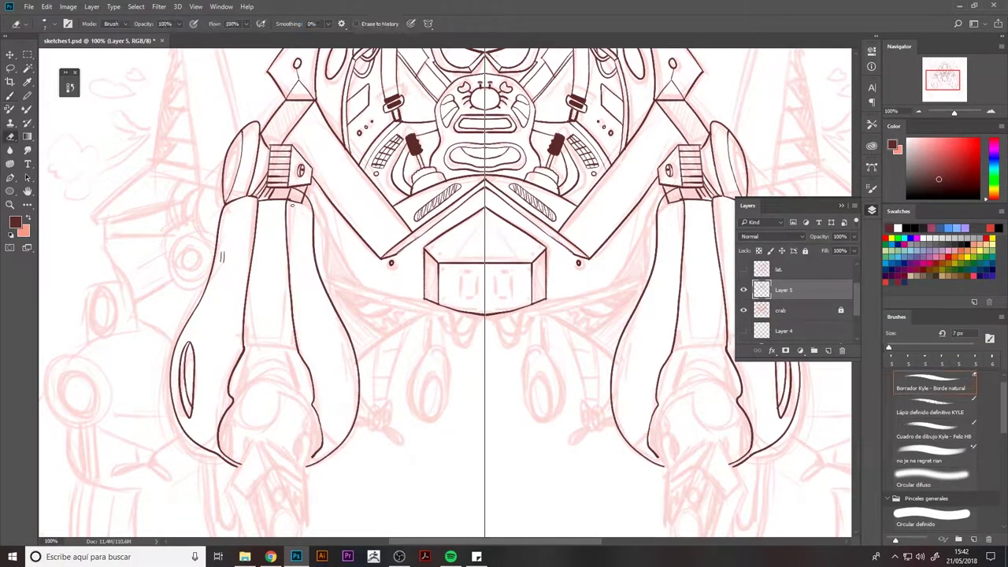
pyautogui.press('[')
pyautogui.press('[')
pyautogui.press('[')
pyautogui.press('b')
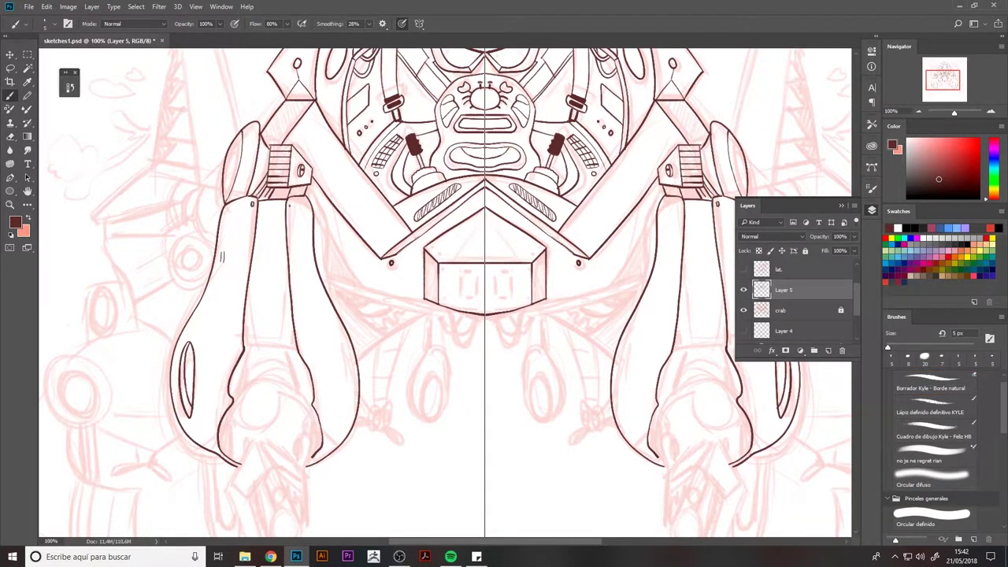
# Ink horizontal and vertical lines along the lower arms.
pyautogui.moveTo(317, 321); pyautogui.dragTo(323, 234)
pyautogui.moveTo(250, 276); pyautogui.dragTo(297, 274)
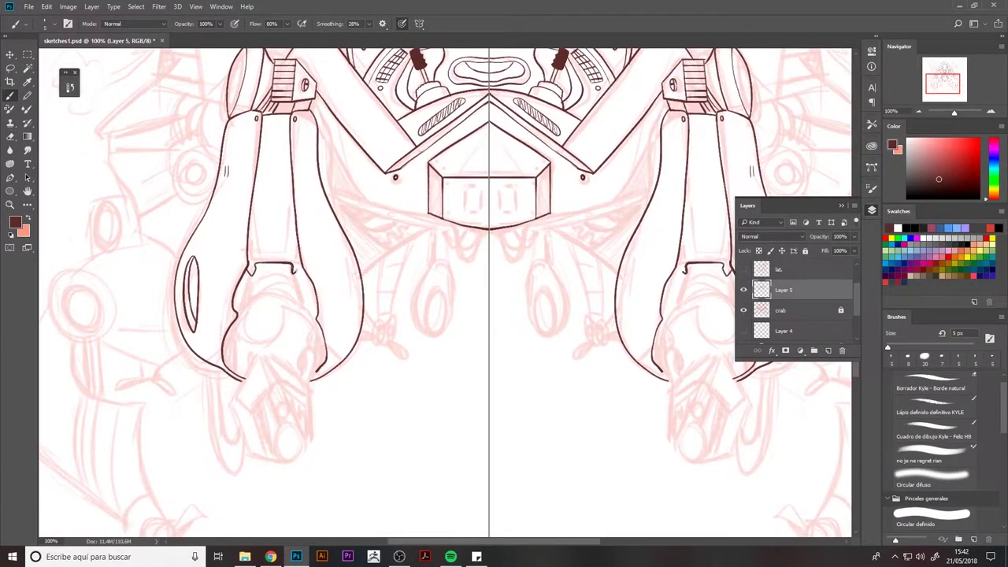
pyautogui.moveTo(264, 117); pyautogui.dragTo(255, 263)
pyautogui.hotkey('ctrl', 'z')
pyautogui.moveTo(363, 23); pyautogui.dragTo(434, 54)
pyautogui.moveTo(266, 115)
pyautogui.mouseDown()
pyautogui.moveTo(252, 272)
pyautogui.moveTo(292, 227)
pyautogui.moveTo(297, 271)
pyautogui.moveTo(287, 156)
pyautogui.moveTo(293, 249)
pyautogui.mouseUp()
pyautogui.hotkey('ctrl', 'z')
pyautogui.hotkey('ctrl', 'z')
pyautogui.hotkey('ctrl', 'z')
pyautogui.hotkey('ctrl', 'z')
pyautogui.hotkey('ctrl', 'z')
pyautogui.hotkey('ctrl', 'z')
pyautogui.hotkey('ctrl', 'z')
pyautogui.hotkey('ctrl', 'z')
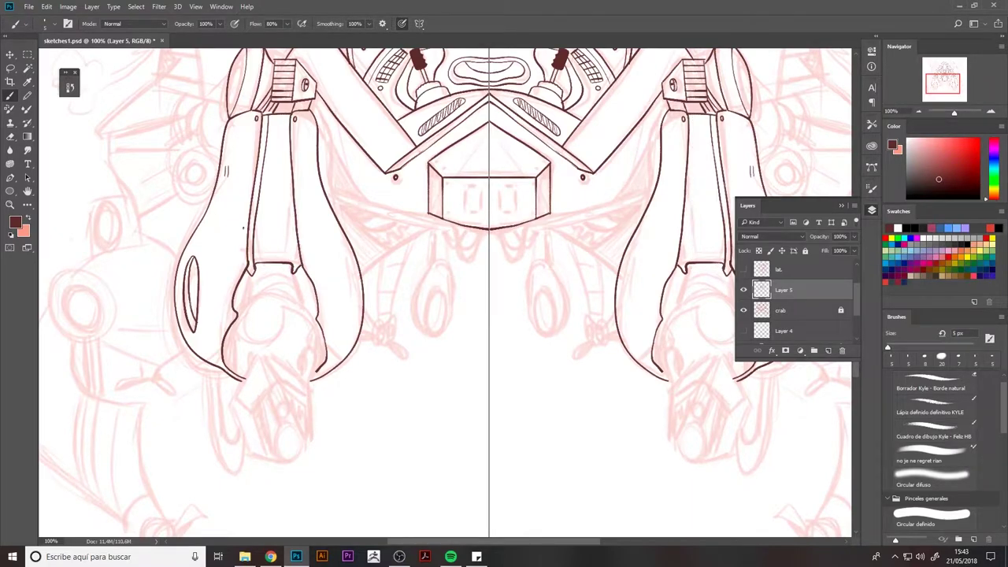
# Tilt the canvas view to ink the inner contour along the claw arms, then reset it upright.
pyautogui.press('r')
pyautogui.moveTo(275, 331)
pyautogui.mouseDown()
pyautogui.moveTo(329, 420)
pyautogui.moveTo(375, 450)
pyautogui.mouseUp()
pyautogui.press('b')
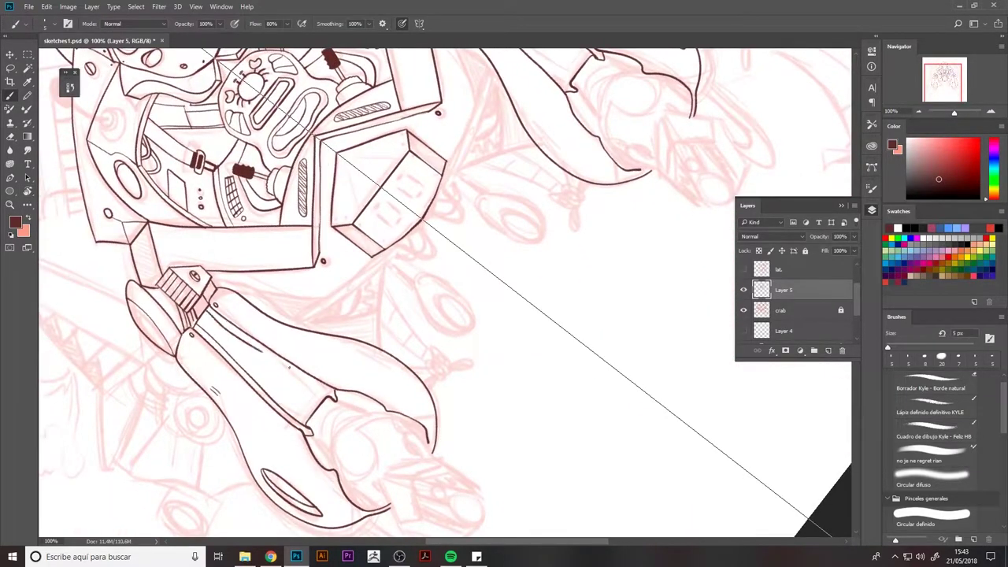
pyautogui.moveTo(212, 315); pyautogui.dragTo(330, 396)
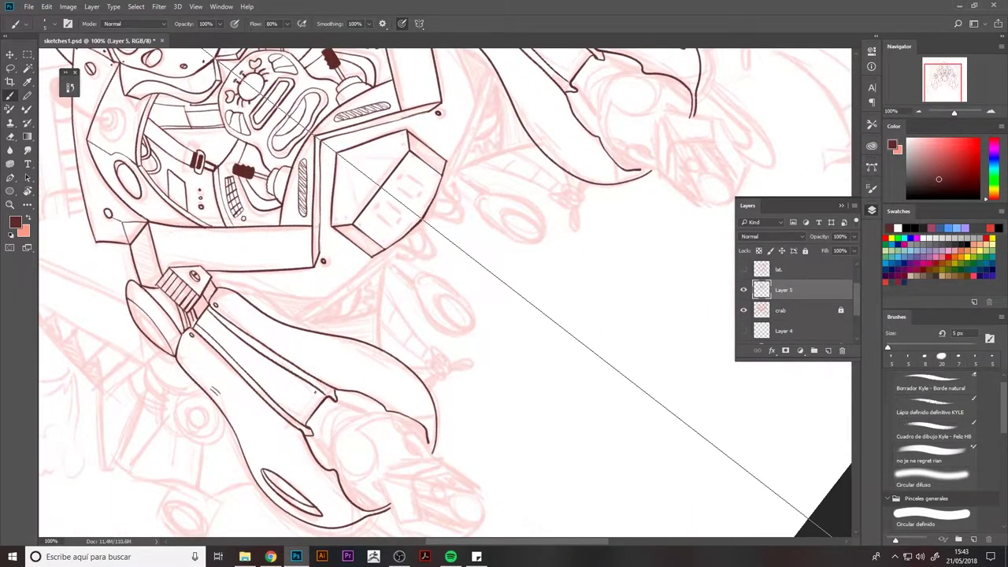
pyautogui.hotkey('ctrl', 'z')
pyautogui.moveTo(206, 310); pyautogui.dragTo(250, 351)
pyautogui.hotkey('ctrl', 'z')
pyautogui.moveTo(206, 311); pyautogui.dragTo(331, 398)
pyautogui.hotkey('ctrl', 'z')
pyautogui.hotkey('ctrl', 'shift', 'z')
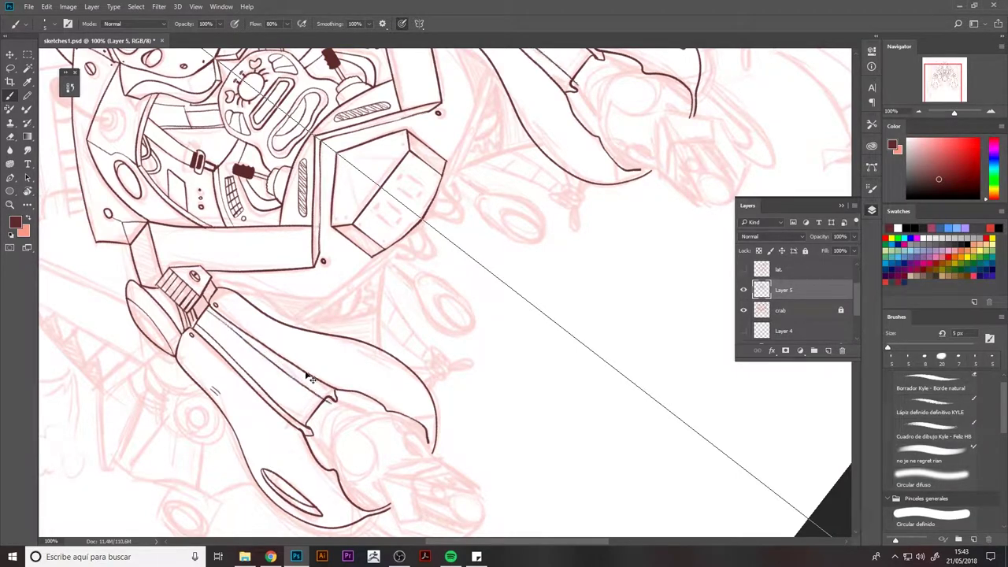
pyautogui.hotkey('ctrl', 'z')
pyautogui.moveTo(208, 311); pyautogui.dragTo(330, 397)
pyautogui.press('r')
pyautogui.press('Escape')
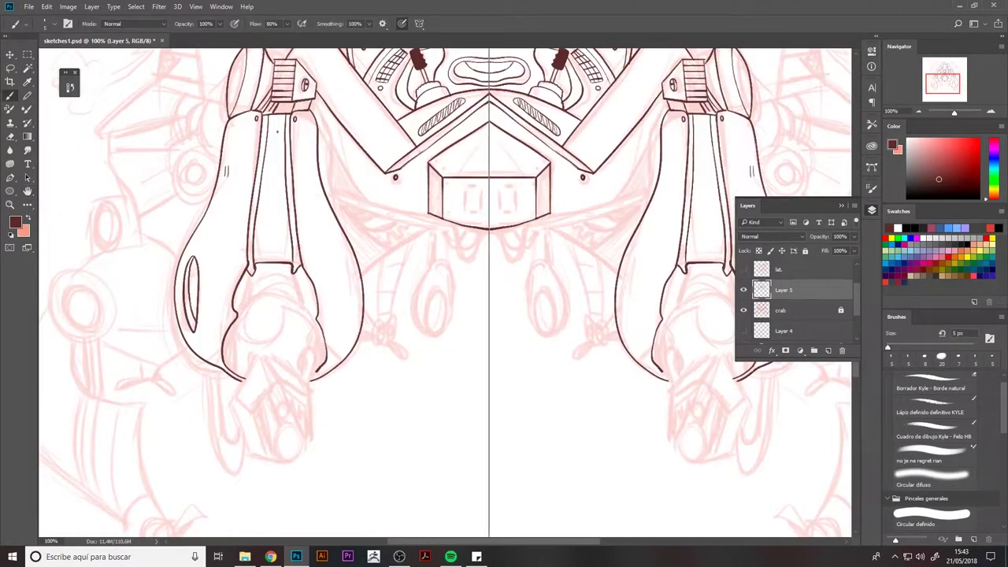
# Ink ladder rungs across both arms at 27% smoothing and the claws' inner edges.
pyautogui.scroll(2, 446, 291)
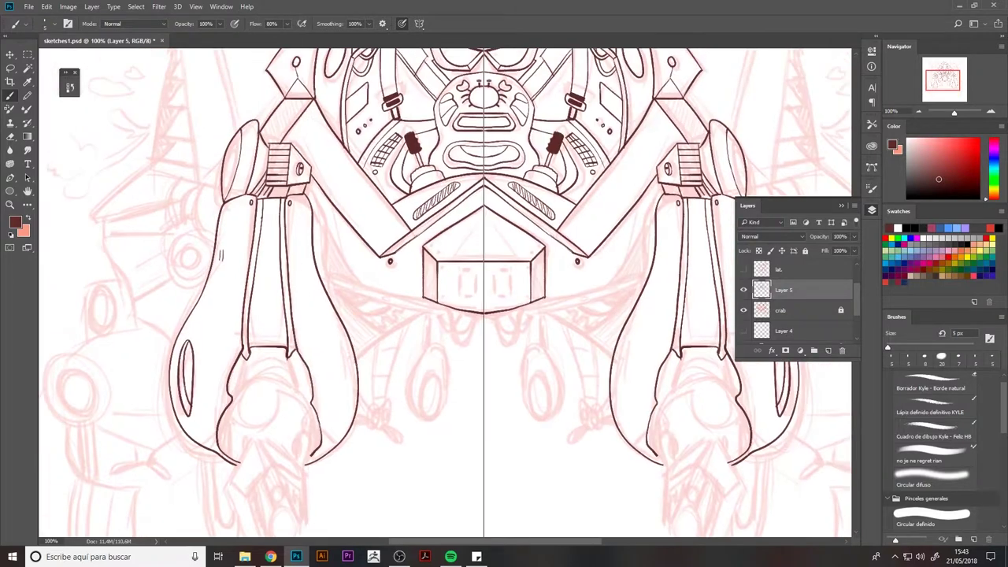
pyautogui.moveTo(337, 23); pyautogui.dragTo(296, 39)
pyautogui.moveTo(263, 213)
pyautogui.mouseDown()
pyautogui.moveTo(279, 213)
pyautogui.moveTo(281, 224)
pyautogui.moveTo(282, 346)
pyautogui.moveTo(255, 331)
pyautogui.mouseUp()
pyautogui.hotkey('ctrl', 'z')
pyautogui.moveTo(281, 309); pyautogui.dragTo(282, 330)
pyautogui.hotkey('ctrl', 'z')
pyautogui.hotkey('ctrl', 'z')
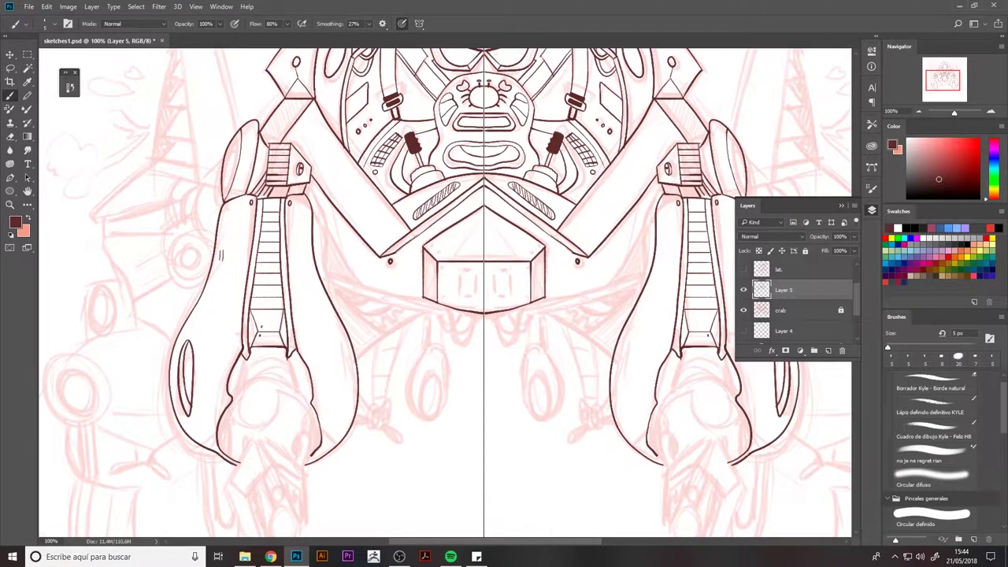
pyautogui.moveTo(197, 366)
pyautogui.mouseDown()
pyautogui.moveTo(163, 309)
pyautogui.moveTo(205, 243)
pyautogui.moveTo(194, 272)
pyautogui.mouseUp()
pyautogui.moveTo(255, 243); pyautogui.dragTo(252, 272)
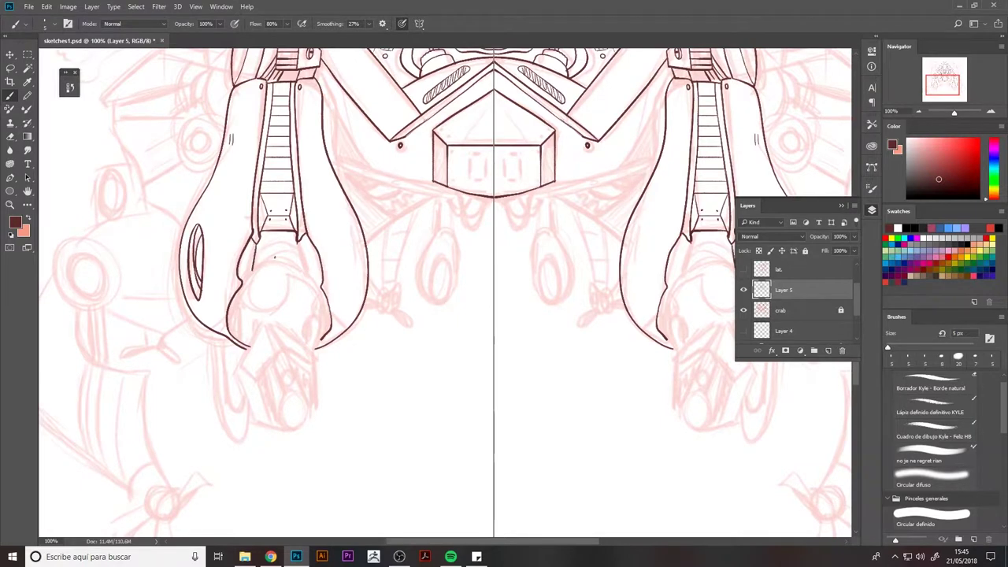
pyautogui.moveTo(298, 243); pyautogui.dragTo(305, 276)
# Fill the inner claw tips on both sides with dark ink using a 6-8 px brush.
pyautogui.press('[')
pyautogui.moveTo(239, 274)
pyautogui.mouseDown()
pyautogui.moveTo(250, 256)
pyautogui.moveTo(240, 267)
pyautogui.mouseUp()
pyautogui.press('[')
pyautogui.press('[')
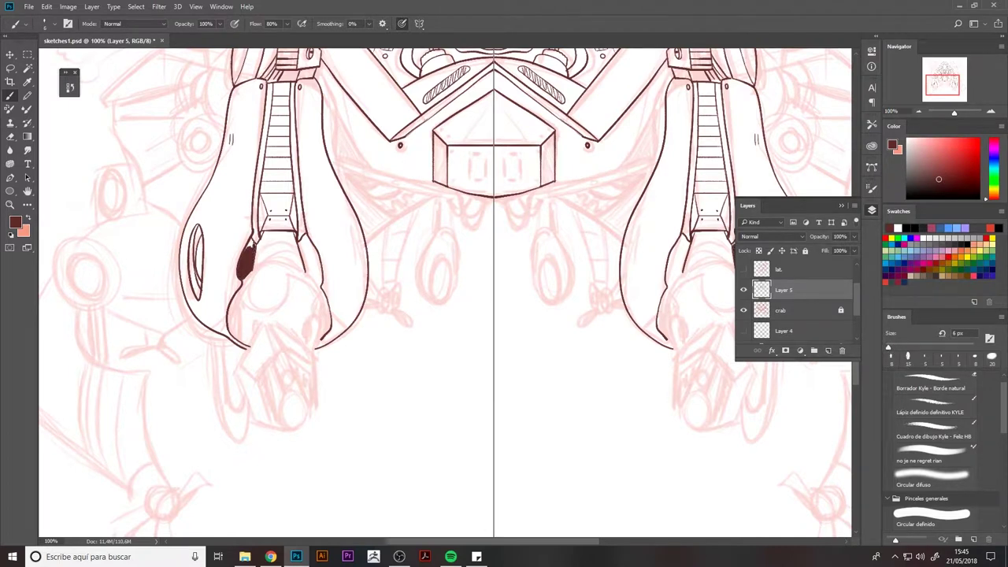
pyautogui.press('e')
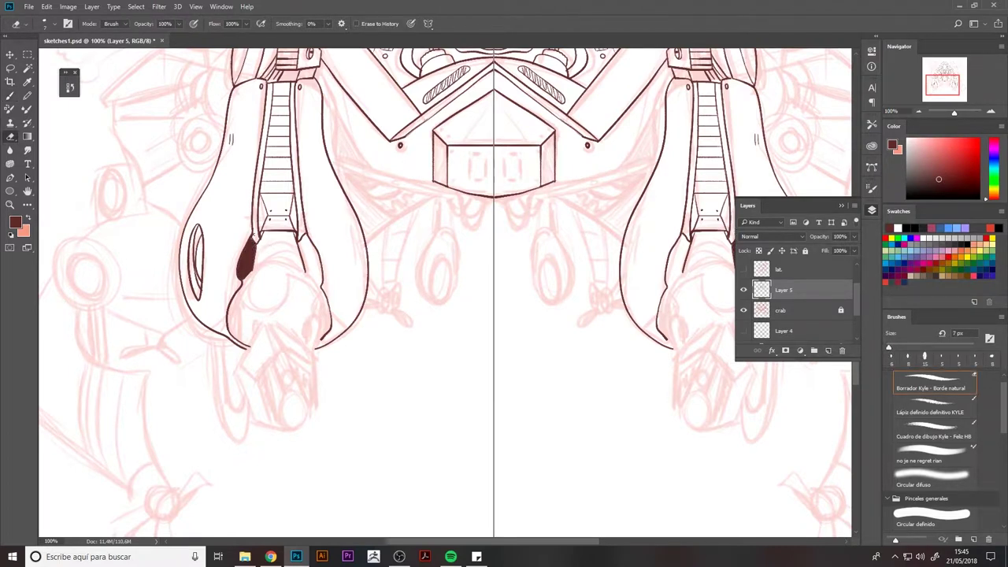
pyautogui.press('b')
pyautogui.press(']')
pyautogui.press(']')
pyautogui.press(']')
pyautogui.moveTo(308, 272)
pyautogui.mouseDown()
pyautogui.moveTo(316, 288)
pyautogui.moveTo(311, 240)
pyautogui.mouseUp()
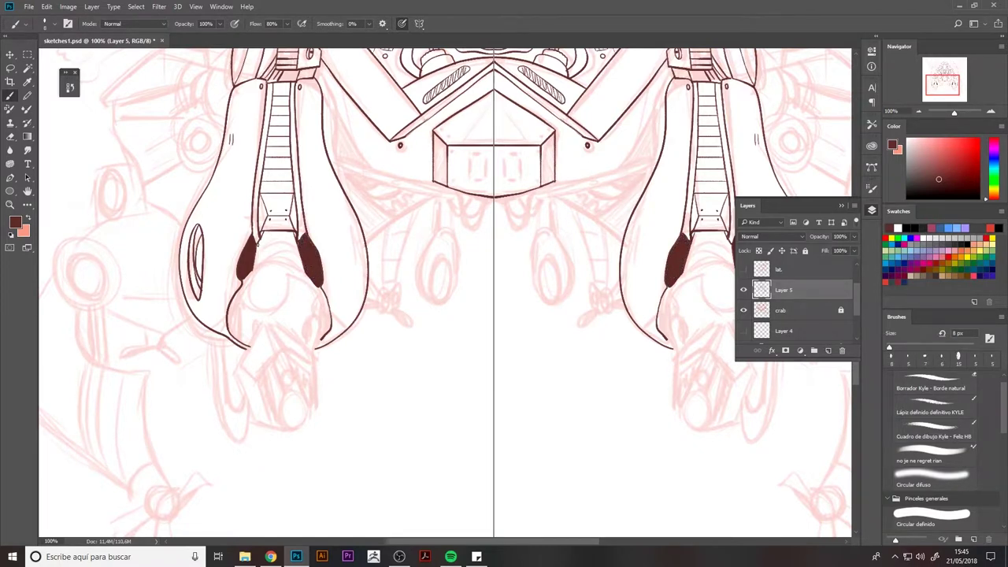
pyautogui.moveTo(257, 244)
pyautogui.mouseDown()
pyautogui.moveTo(257, 271)
pyautogui.moveTo(258, 260)
pyautogui.moveTo(320, 287)
pyautogui.mouseUp()
pyautogui.press('e')
pyautogui.press('b')
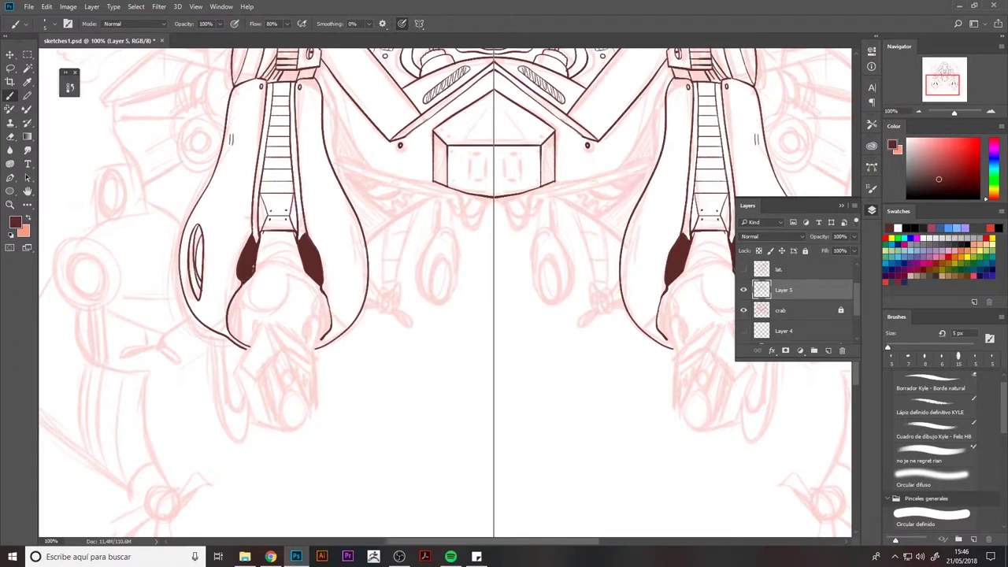
pyautogui.moveTo(258, 246); pyautogui.dragTo(256, 276)
pyautogui.hotkey('ctrl', 'z')
# Create a circular symmetry guide and move it onto the left claw.
pyautogui.click(420, 22)
pyautogui.click(445, 93)
pyautogui.moveTo(198, 378)
pyautogui.mouseDown()
pyautogui.moveTo(327, 266)
pyautogui.moveTo(374, 403)
pyautogui.moveTo(313, 312)
pyautogui.moveTo(339, 345)
pyautogui.moveTo(331, 364)
pyautogui.mouseUp()
# Discard the circle guide and place a small vertical symmetry guide over the left claw.
pyautogui.click(829, 350)
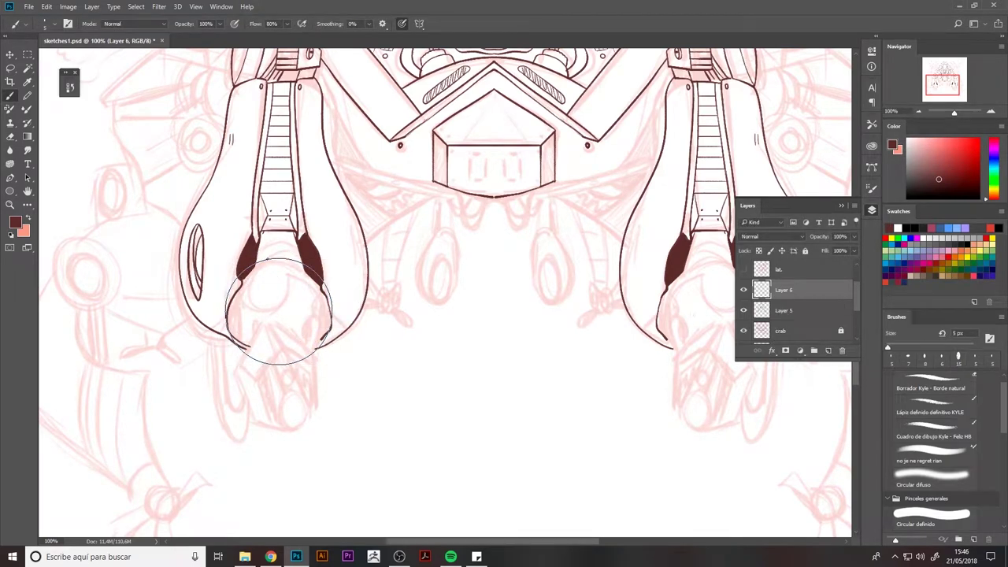
pyautogui.click(842, 351)
pyautogui.click(419, 23)
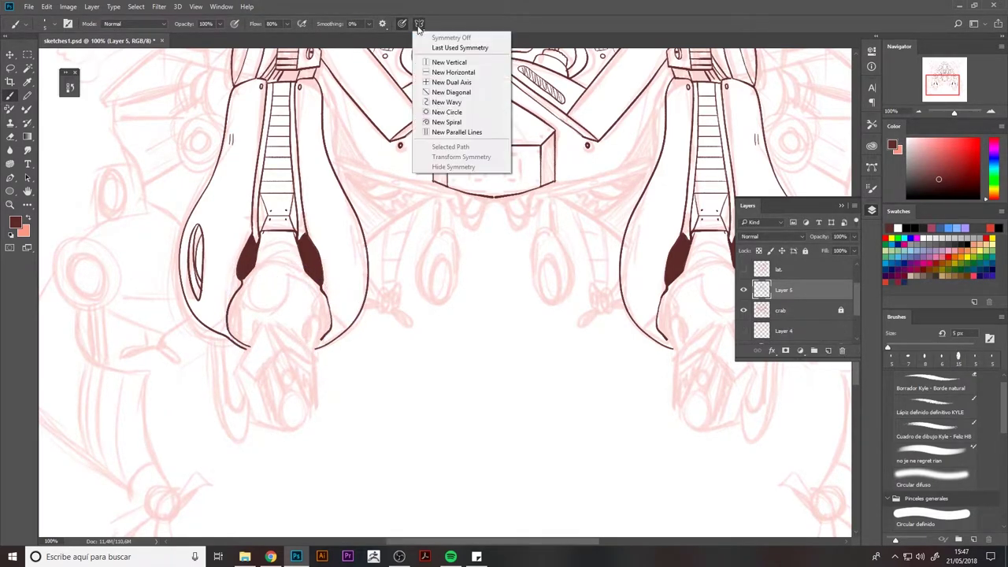
pyautogui.click(430, 63)
pyautogui.moveTo(506, 85); pyautogui.dragTo(221, 370)
pyautogui.moveTo(272, 306); pyautogui.dragTo(282, 312)
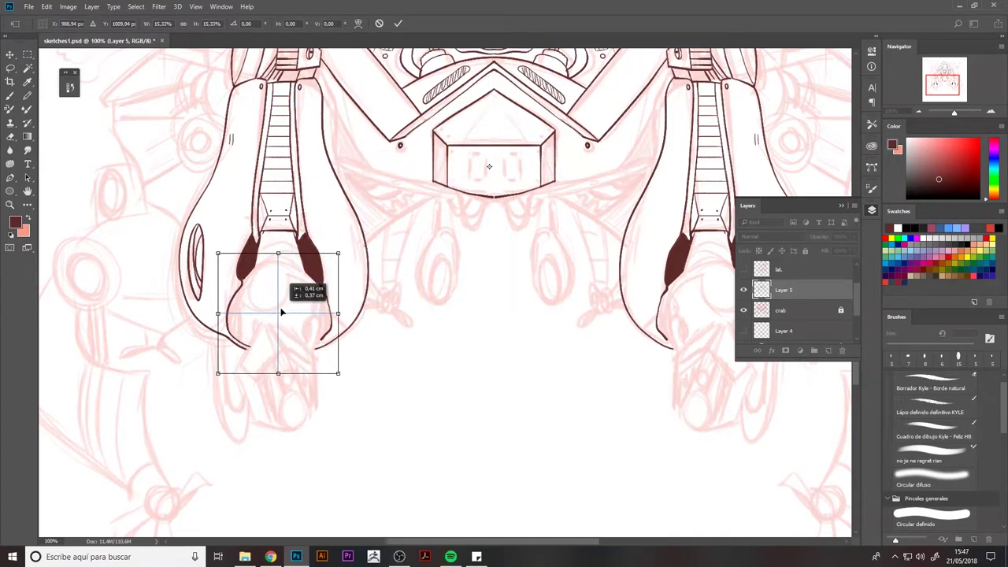
pyautogui.press('Return')
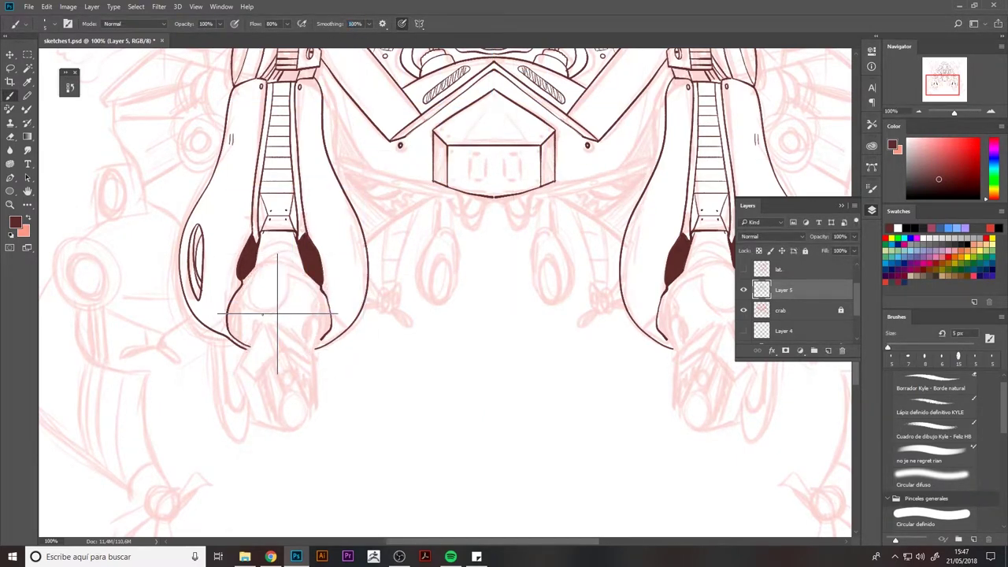
# Draw a round head under the left claw, turn symmetry off, and zoom out.
pyautogui.moveTo(241, 315)
pyautogui.mouseDown()
pyautogui.moveTo(276, 254)
pyautogui.moveTo(293, 256)
pyautogui.moveTo(239, 314)
pyautogui.mouseUp()
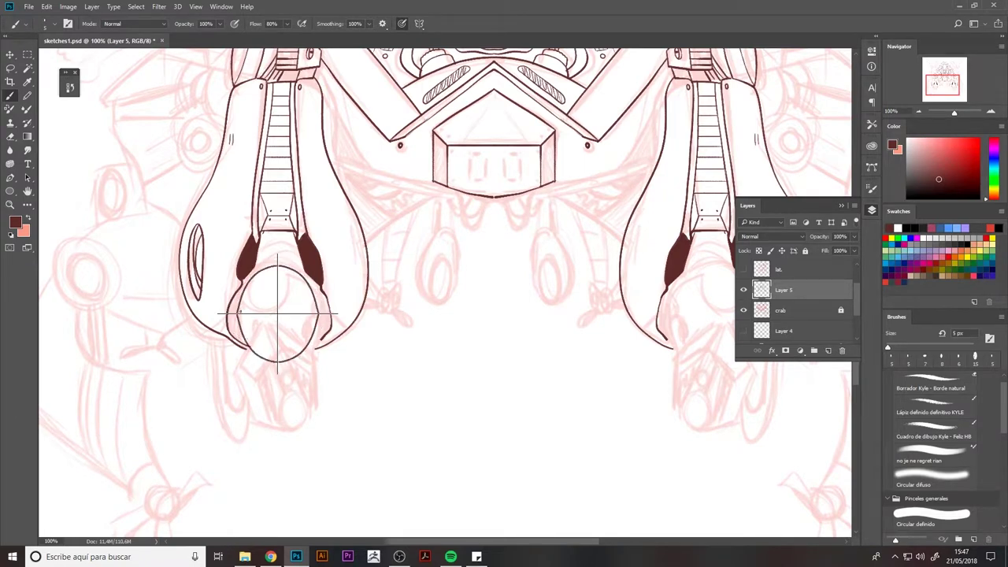
pyautogui.click(420, 23)
pyautogui.click(445, 37)
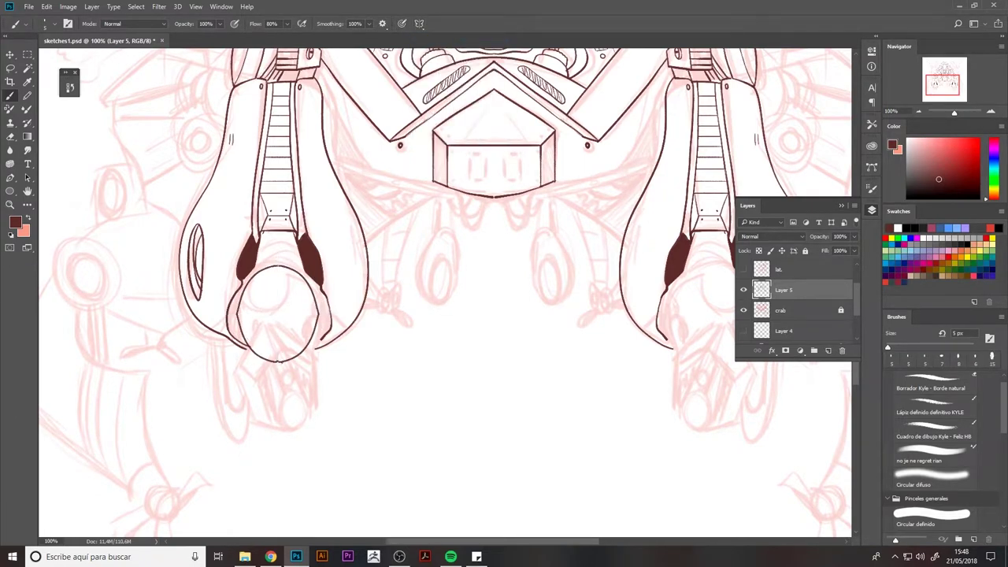
pyautogui.hotkey('ctrl', '0')
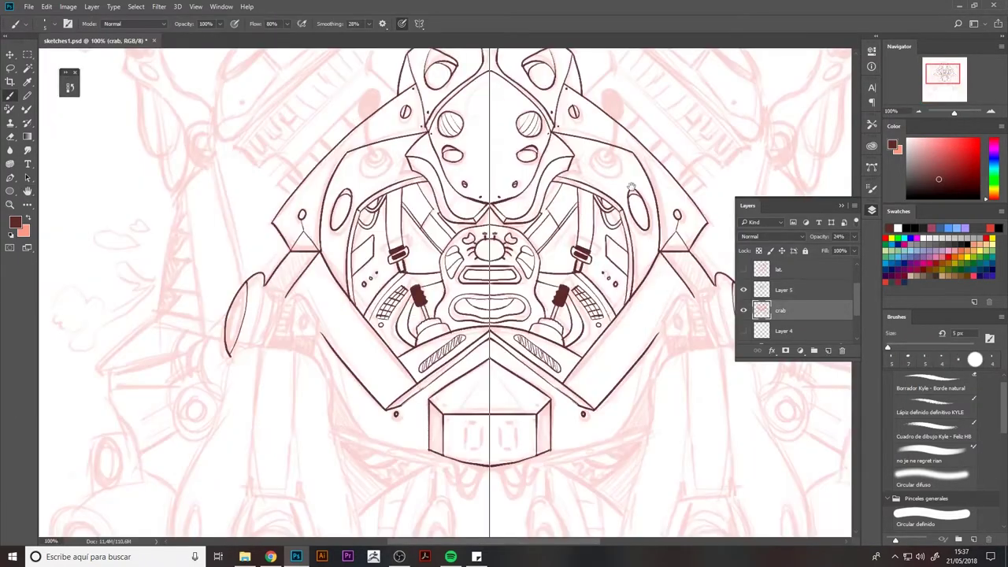
# Lock the crab sketch layer and ink the mirrored shoulder box outline on Layer 5.
pyautogui.hotkey('ctrl', '/')
pyautogui.hotkey('alt', ']')
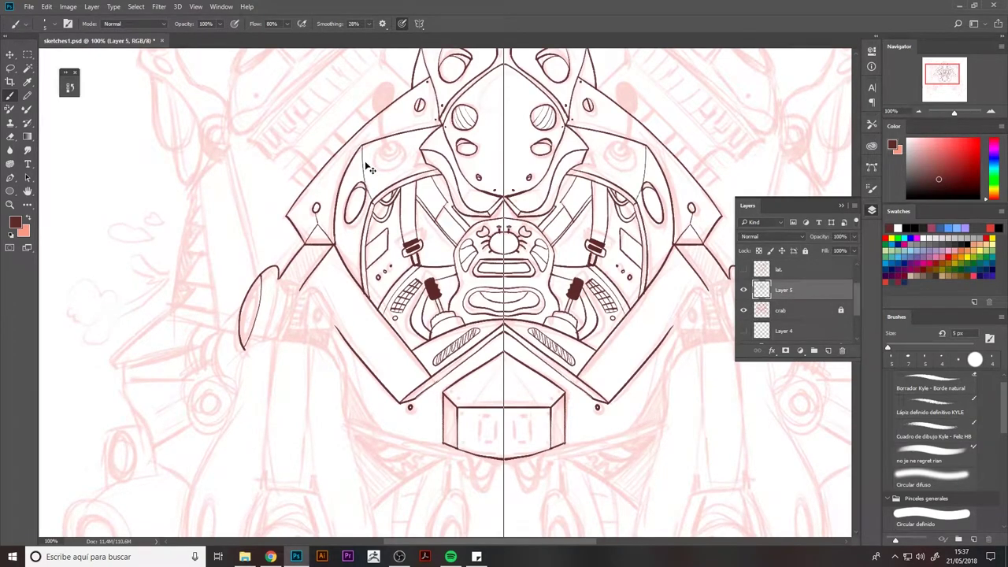
pyautogui.moveTo(367, 164); pyautogui.dragTo(343, 77)
pyautogui.moveTo(285, 203)
pyautogui.mouseDown()
pyautogui.moveTo(285, 249)
pyautogui.moveTo(307, 244)
pyautogui.moveTo(282, 246)
pyautogui.mouseUp()
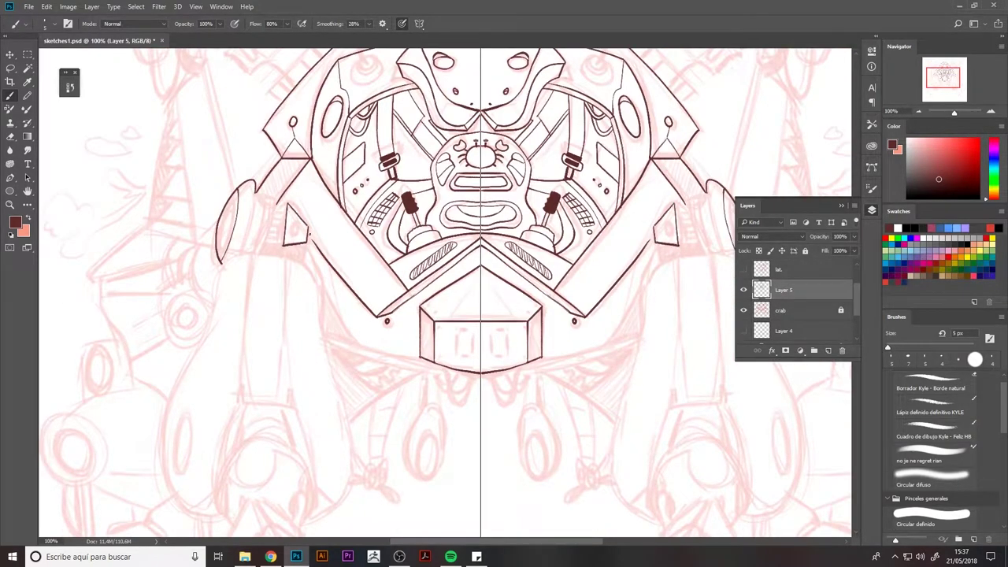
pyautogui.moveTo(266, 202); pyautogui.dragTo(285, 202)
pyautogui.moveTo(282, 245); pyautogui.dragTo(261, 245)
pyautogui.press('e')
pyautogui.press('b')
pyautogui.moveTo(263, 244); pyautogui.dragTo(264, 203)
# Fill the inside of the shoulder box with three hatch lines.
pyautogui.press('e')
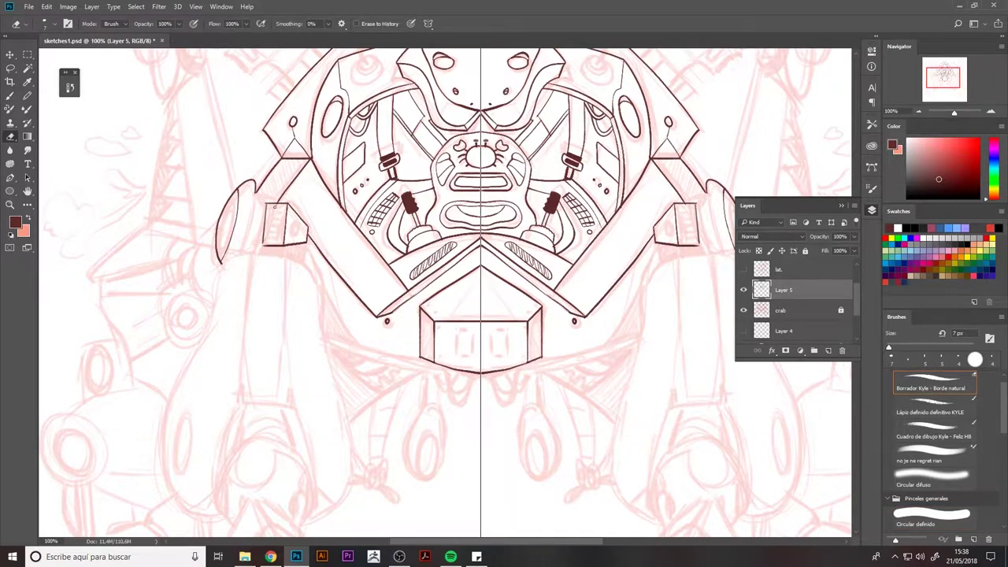
pyautogui.press('b')
pyautogui.moveTo(264, 241); pyautogui.dragTo(286, 235)
pyautogui.moveTo(266, 228); pyautogui.dragTo(285, 222)
pyautogui.moveTo(266, 216); pyautogui.dragTo(296, 225)
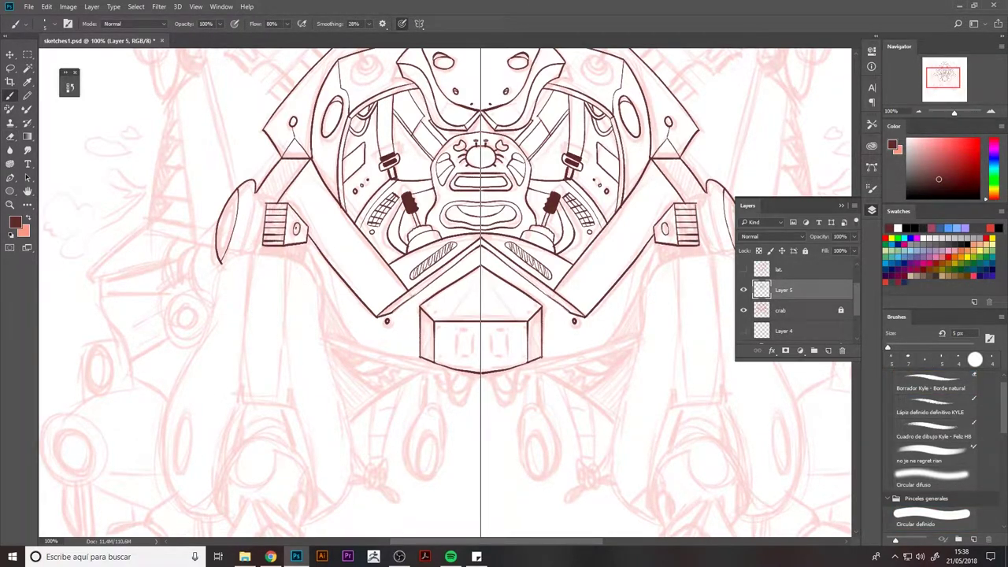
# Draw the rounded shoulder cap arc beside the box, retrying with raised stroke smoothing.
pyautogui.moveTo(255, 189); pyautogui.dragTo(245, 250)
pyautogui.hotkey('ctrl', 'z')
pyautogui.moveTo(256, 189); pyautogui.dragTo(245, 248)
pyautogui.hotkey('alt', '4')
pyautogui.hotkey('alt', '7')
pyautogui.hotkey('ctrl', 'z')
pyautogui.moveTo(228, 198); pyautogui.dragTo(215, 265)
pyautogui.hotkey('ctrl', 'z')
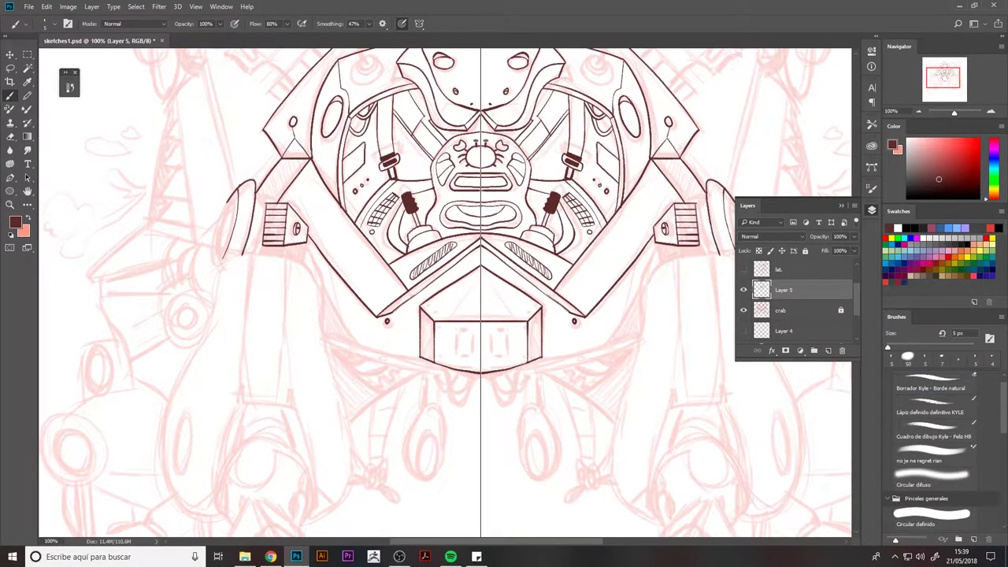
# Finalize the shoulder cap arc with a short stroke beside the box and clean stray ink.
pyautogui.moveTo(238, 186)
pyautogui.mouseDown()
pyautogui.moveTo(240, 268)
pyautogui.moveTo(252, 255)
pyautogui.moveTo(221, 261)
pyautogui.mouseUp()
pyautogui.hotkey('ctrl', 'z')
pyautogui.hotkey('ctrl', 'z')
pyautogui.moveTo(239, 188)
pyautogui.mouseDown()
pyautogui.moveTo(220, 268)
pyautogui.moveTo(257, 208)
pyautogui.mouseUp()
pyautogui.hotkey('ctrl', 'z')
pyautogui.press('e')
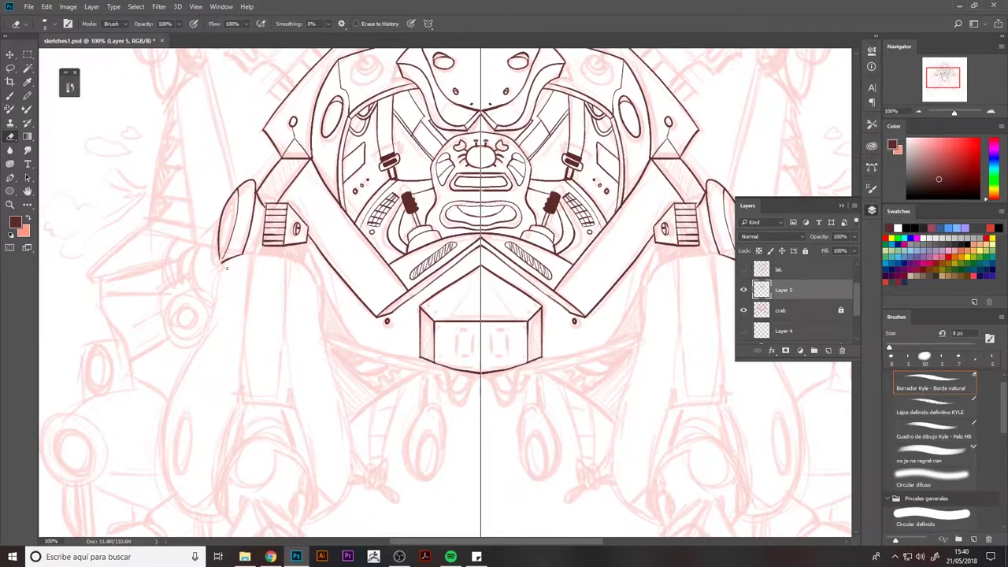
pyautogui.press('b')
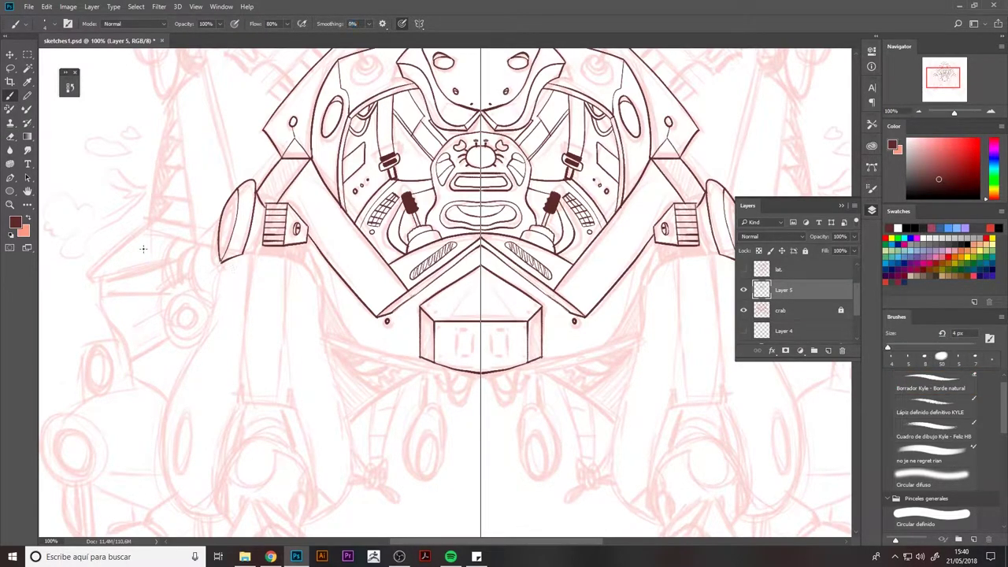
pyautogui.moveTo(239, 248); pyautogui.dragTo(264, 183)
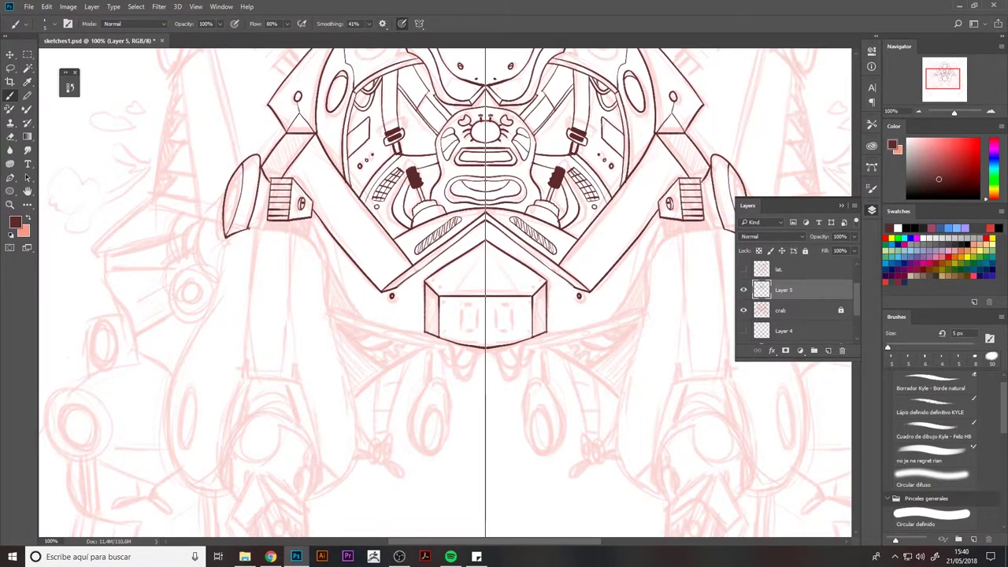
# Ink the long curved outer outline of the arm down to the claw.
pyautogui.moveTo(257, 228); pyautogui.dragTo(244, 381)
pyautogui.moveTo(245, 381)
pyautogui.mouseDown()
pyautogui.moveTo(255, 302)
pyautogui.moveTo(229, 406)
pyautogui.mouseUp()
pyautogui.moveTo(238, 175)
pyautogui.mouseDown()
pyautogui.moveTo(185, 359)
pyautogui.moveTo(214, 254)
pyautogui.moveTo(181, 408)
pyautogui.mouseUp()
pyautogui.hotkey('ctrl', 'z')
pyautogui.hotkey('ctrl', 'z')
pyautogui.moveTo(230, 219); pyautogui.dragTo(178, 407)
pyautogui.hotkey('ctrl', 'z')
pyautogui.moveTo(347, 24); pyautogui.dragTo(338, 24)
pyautogui.moveTo(237, 158)
pyautogui.mouseDown()
pyautogui.moveTo(211, 259)
pyautogui.moveTo(252, 419)
pyautogui.mouseUp()
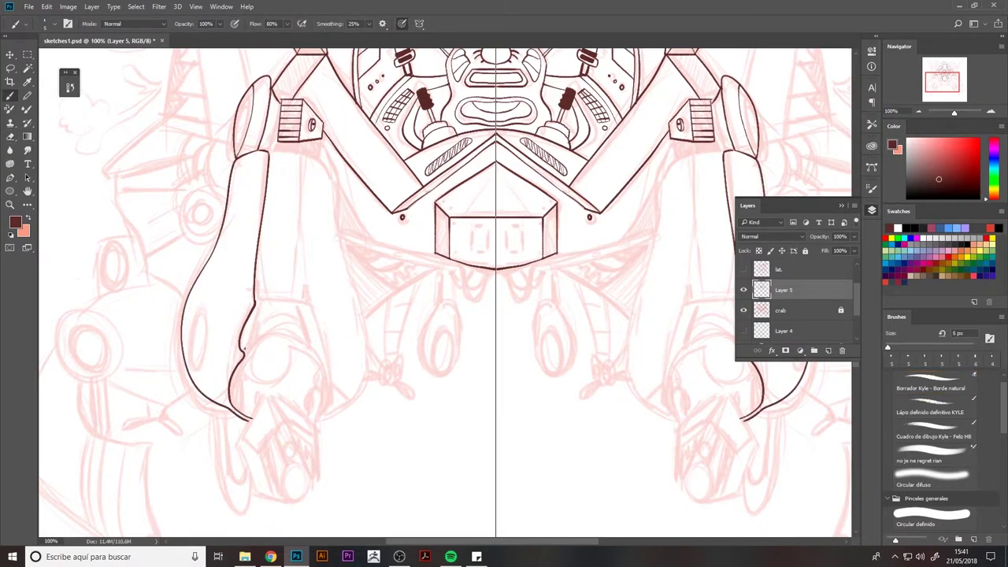
# Try an oval opening in the claw and a stroke below the joint, then undo them.
pyautogui.moveTo(198, 297)
pyautogui.mouseDown()
pyautogui.moveTo(192, 364)
pyautogui.moveTo(201, 374)
pyautogui.moveTo(199, 296)
pyautogui.moveTo(197, 361)
pyautogui.mouseUp()
pyautogui.hotkey('ctrl', 'z')
pyautogui.hotkey('ctrl', 'z')
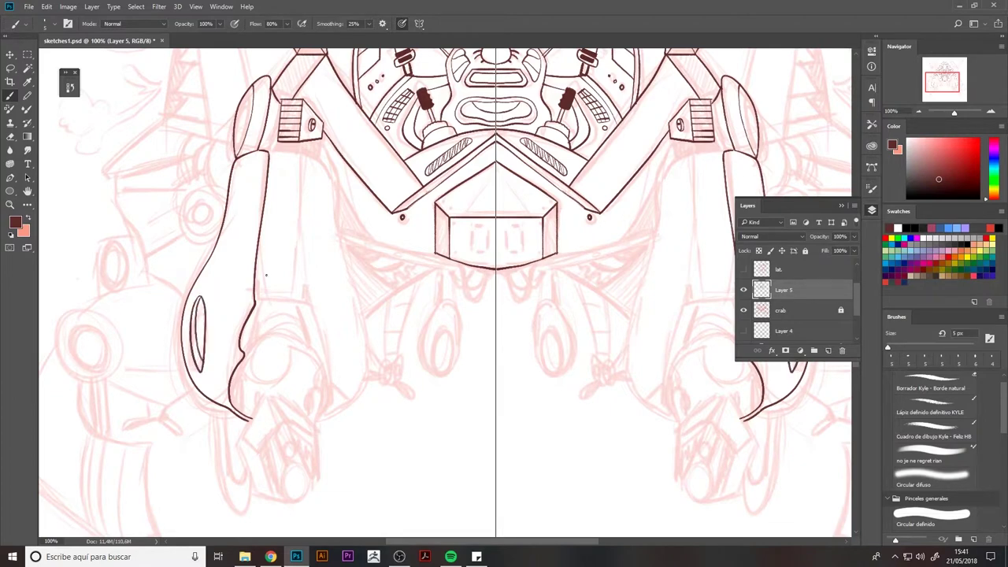
pyautogui.moveTo(233, 212); pyautogui.dragTo(222, 257)
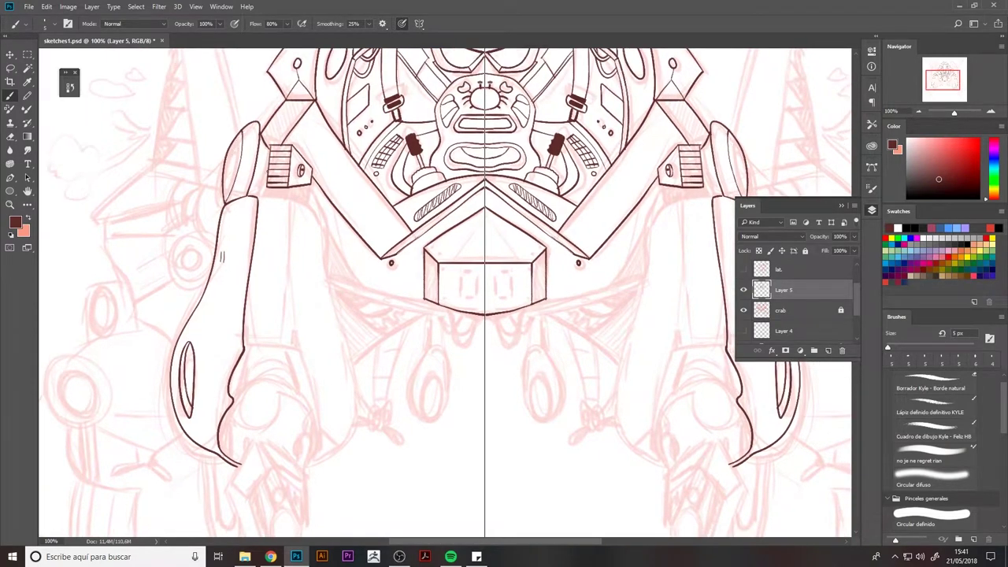
pyautogui.moveTo(308, 186)
pyautogui.mouseDown()
pyautogui.moveTo(300, 205)
pyautogui.moveTo(290, 201)
pyautogui.moveTo(319, 457)
pyautogui.moveTo(323, 229)
pyautogui.moveTo(354, 441)
pyautogui.moveTo(315, 220)
pyautogui.moveTo(362, 370)
pyautogui.mouseUp()
pyautogui.hotkey('ctrl', 'z')
pyautogui.hotkey('alt', '0')
pyautogui.hotkey('ctrl', 'z')
# Ink the outer contour along the arm and a cuff line across both arms.
pyautogui.moveTo(306, 470)
pyautogui.mouseDown()
pyautogui.moveTo(362, 371)
pyautogui.moveTo(297, 195)
pyautogui.mouseUp()
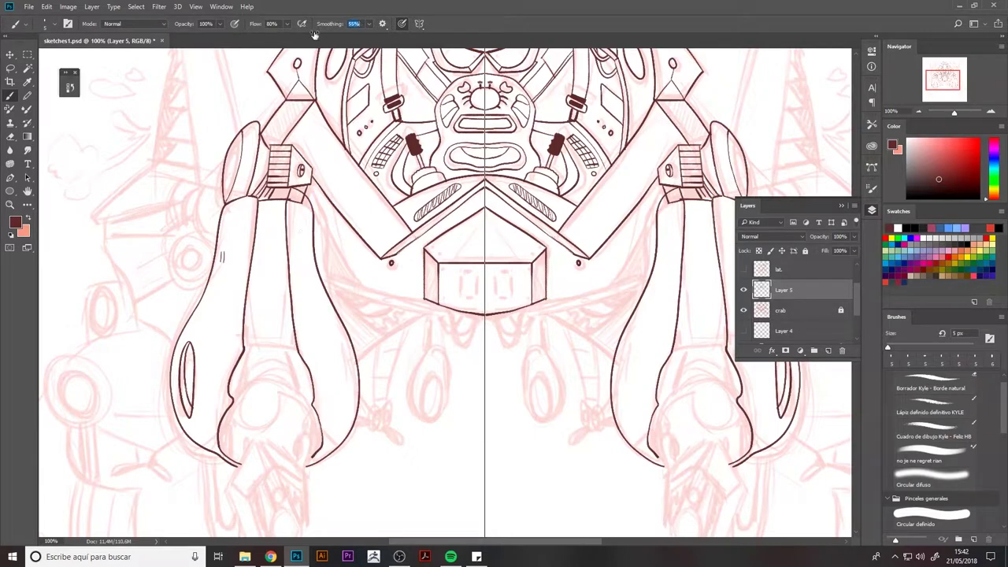
pyautogui.press('e')
pyautogui.press(']')
pyautogui.press(']')
pyautogui.press(']')
pyautogui.press(']')
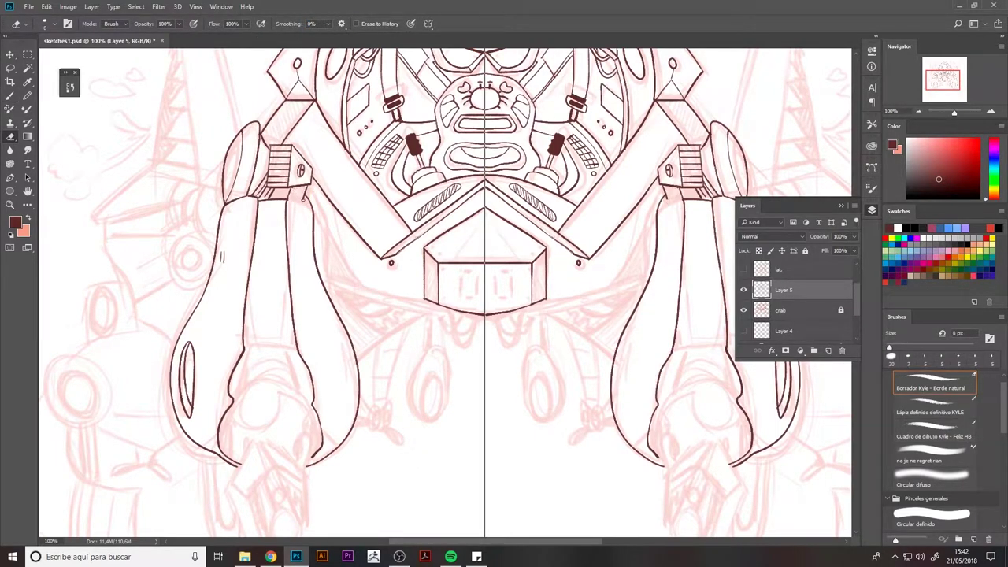
pyautogui.press('b')
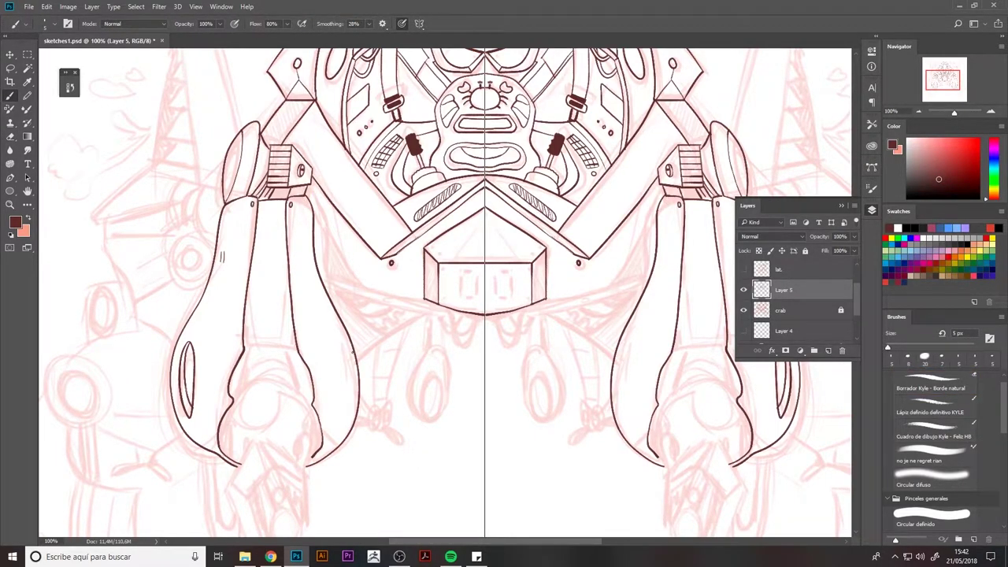
pyautogui.moveTo(243, 360)
pyautogui.mouseDown()
pyautogui.moveTo(247, 274)
pyautogui.moveTo(301, 271)
pyautogui.mouseUp()
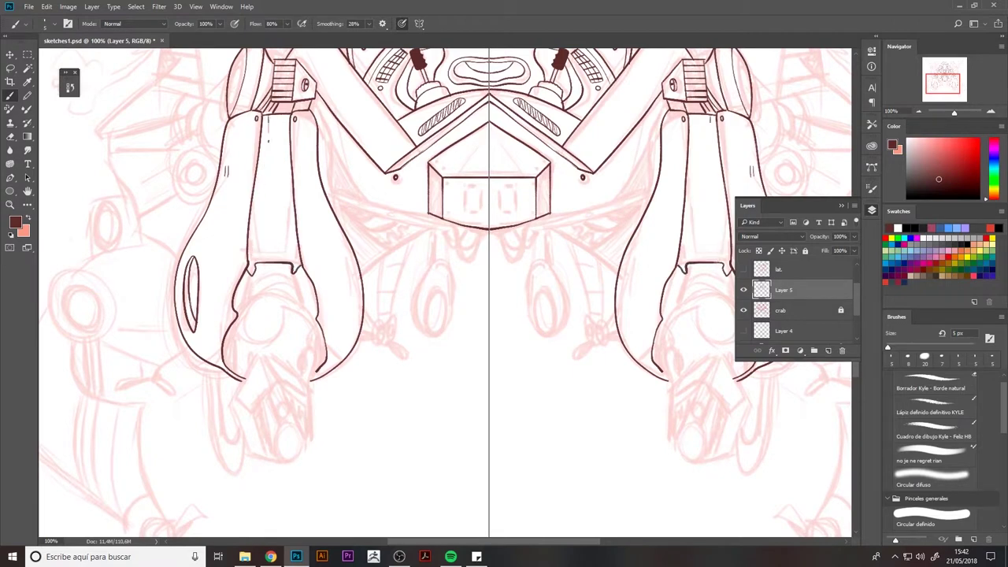
# Draw the vertical rail down the inner arm in a rotated view, then reset the rotation.
pyautogui.hotkey('ctrl', 'z')
pyautogui.moveTo(263, 115)
pyautogui.mouseDown()
pyautogui.moveTo(264, 260)
pyautogui.moveTo(286, 186)
pyautogui.moveTo(286, 267)
pyautogui.moveTo(286, 170)
pyautogui.moveTo(248, 275)
pyautogui.moveTo(256, 351)
pyautogui.moveTo(268, 357)
pyautogui.mouseUp()
pyautogui.hotkey('ctrl', 'z')
pyautogui.hotkey('ctrl', 'z')
pyautogui.hotkey('ctrl', 'z')
pyautogui.hotkey('ctrl', 'z')
pyautogui.hotkey('ctrl', 'z')
pyautogui.press('r')
pyautogui.hotkey('ctrl', 'z')
pyautogui.hotkey('ctrl', 'z')
pyautogui.moveTo(206, 309)
pyautogui.mouseDown()
pyautogui.moveTo(328, 394)
pyautogui.moveTo(306, 381)
pyautogui.moveTo(327, 405)
pyautogui.moveTo(328, 396)
pyautogui.mouseUp()
pyautogui.hotkey('ctrl', 'z')
pyautogui.hotkey('ctrl', 'z')
pyautogui.hotkey('ctrl', 'z')
pyautogui.hotkey('ctrl', 'z')
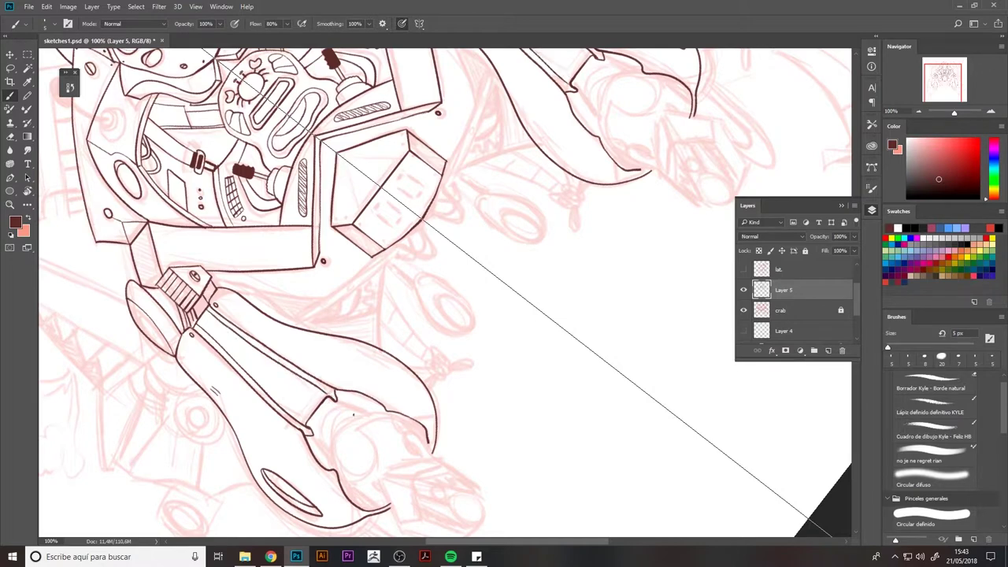
pyautogui.doubleClick(28, 193)
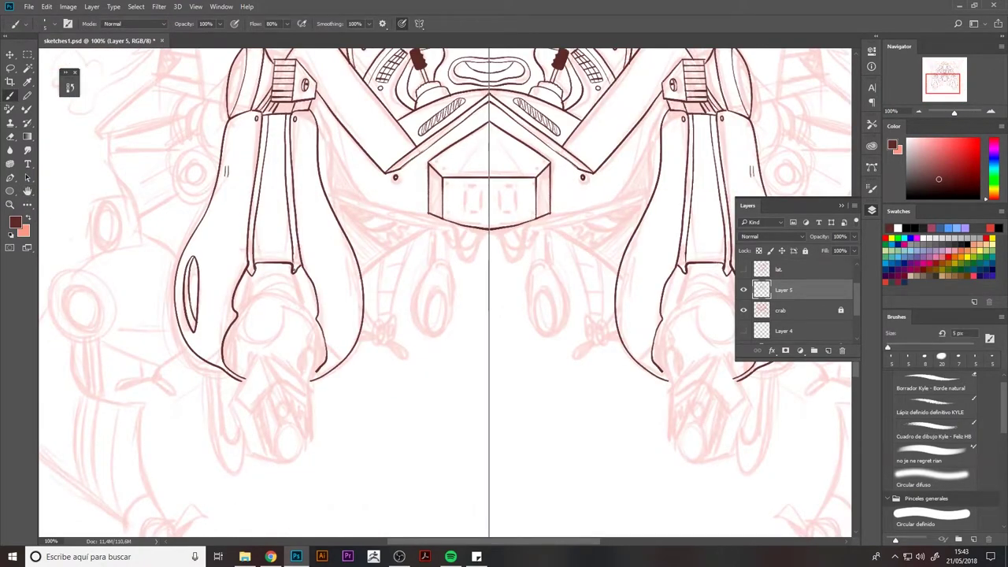
# Lower the stroke smoothing and add short rung strokes down the ladder toward the claws.
pyautogui.scroll(3, 446, 291)
pyautogui.hotkey('alt', '2')
pyautogui.hotkey('alt', '7')
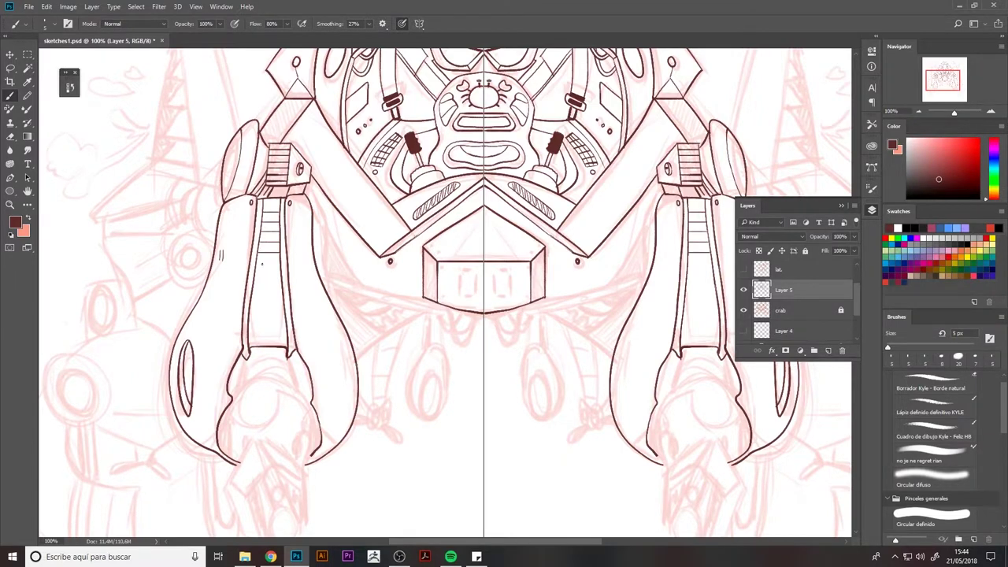
pyautogui.hotkey('ctrl', 'z')
pyautogui.moveTo(262, 265); pyautogui.dragTo(281, 285)
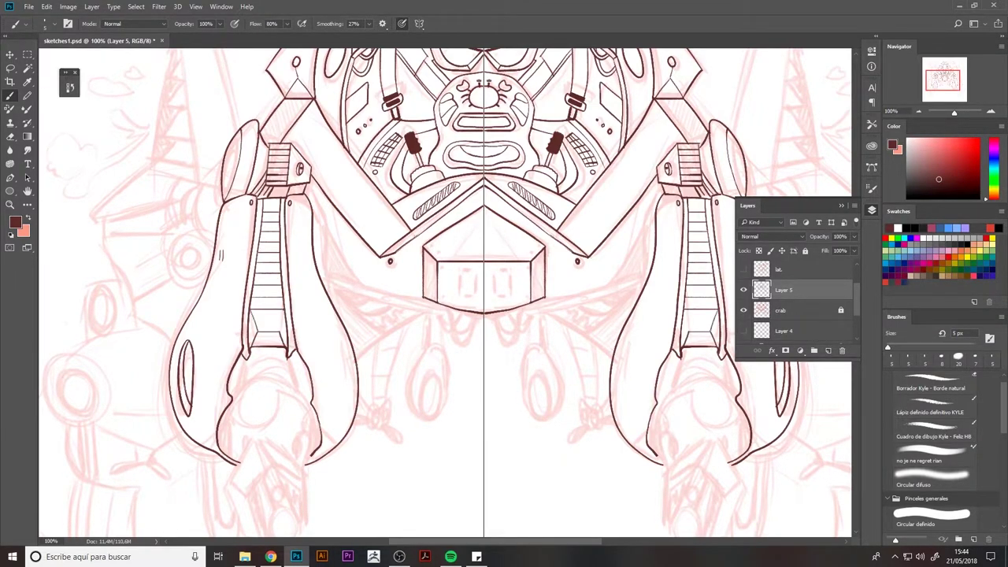
pyautogui.moveTo(286, 307); pyautogui.dragTo(282, 333)
pyautogui.hotkey('ctrl', 'z')
pyautogui.moveTo(280, 416); pyautogui.dragTo(294, 307)
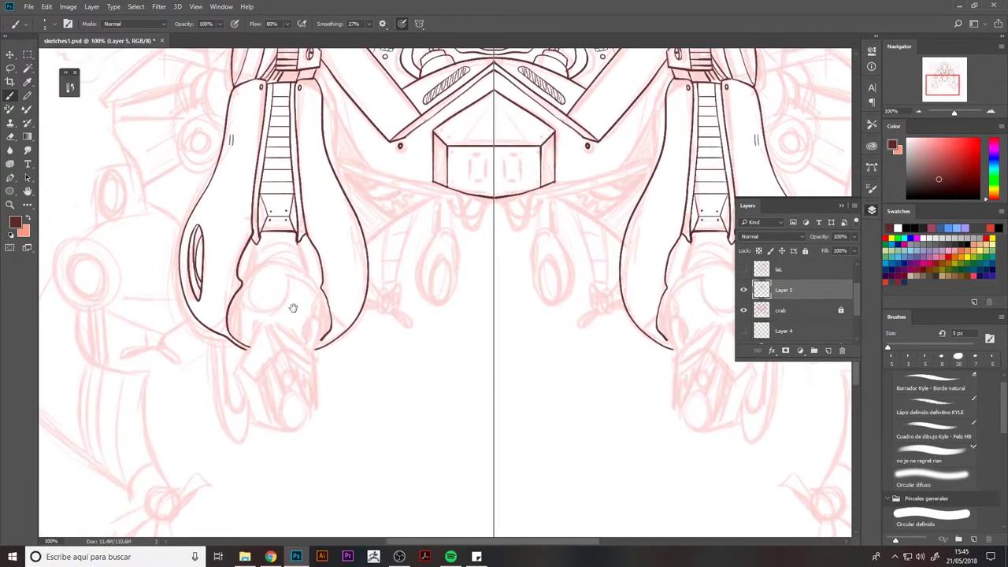
# Fill both claws' inner pincer straps with dark ink and trim the ragged edges.
pyautogui.moveTo(255, 243); pyautogui.dragTo(253, 269)
pyautogui.hotkey('ctrl', 'z')
pyautogui.moveTo(300, 241); pyautogui.dragTo(305, 274)
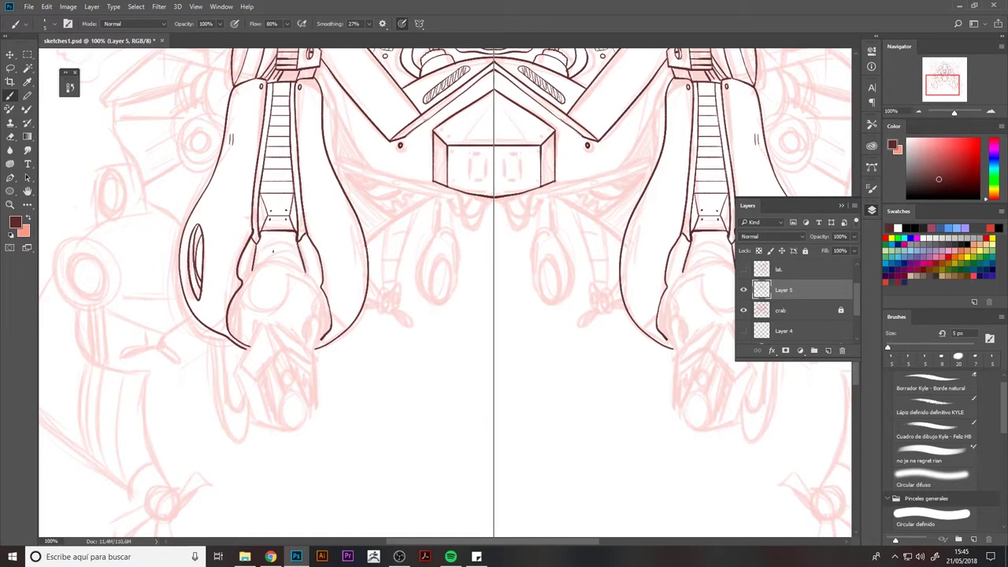
pyautogui.press('[')
pyautogui.press('[')
pyautogui.press('[')
pyautogui.moveTo(250, 253)
pyautogui.mouseDown()
pyautogui.moveTo(238, 277)
pyautogui.moveTo(247, 280)
pyautogui.mouseUp()
pyautogui.press('[')
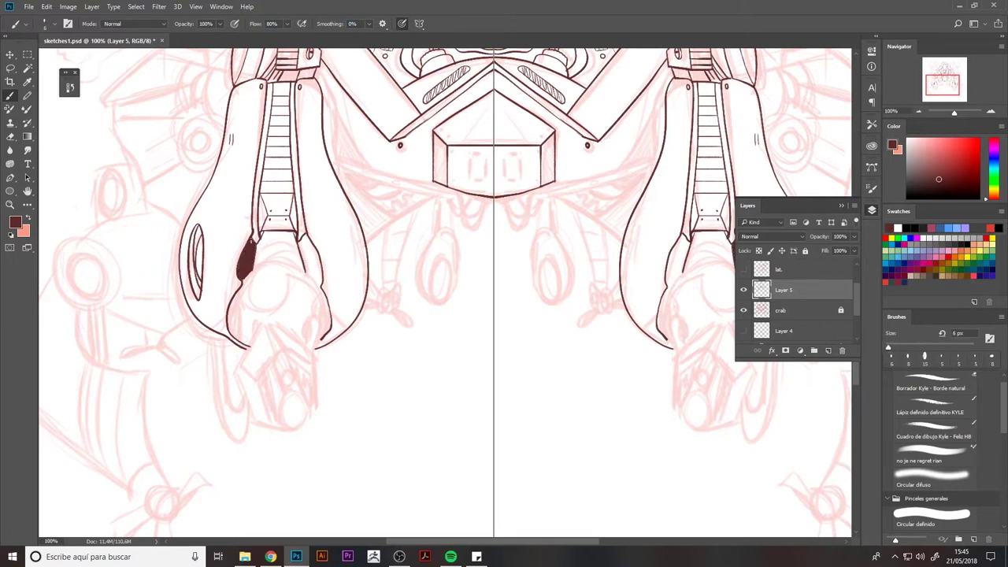
pyautogui.press(']')
pyautogui.press(']')
pyautogui.press(']')
pyautogui.moveTo(316, 279)
pyautogui.mouseDown()
pyautogui.moveTo(309, 241)
pyautogui.moveTo(258, 259)
pyautogui.moveTo(257, 270)
pyautogui.mouseUp()
pyautogui.press('e')
pyautogui.moveTo(260, 235); pyautogui.dragTo(255, 270)
pyautogui.moveTo(320, 277); pyautogui.dragTo(318, 290)
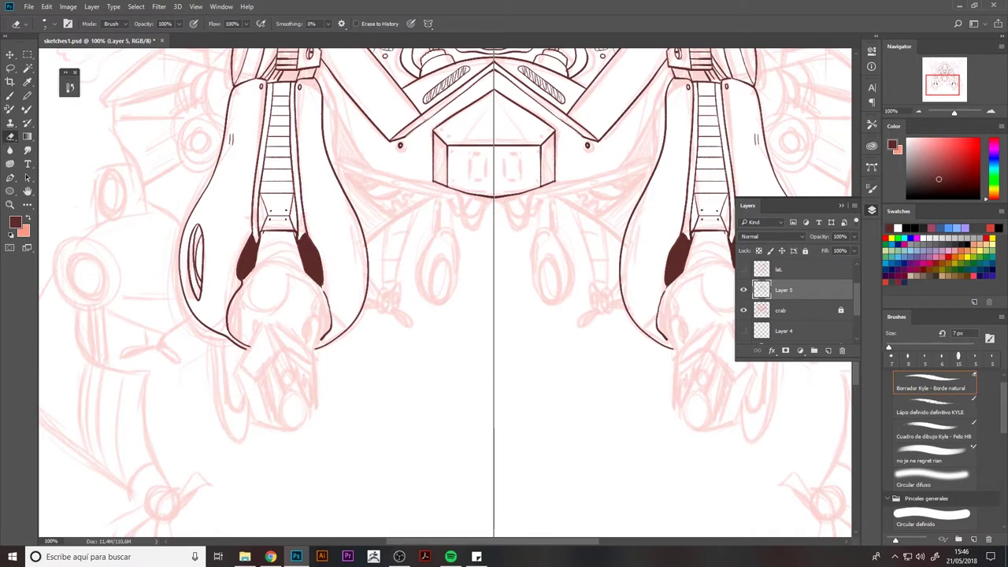
pyautogui.press('b')
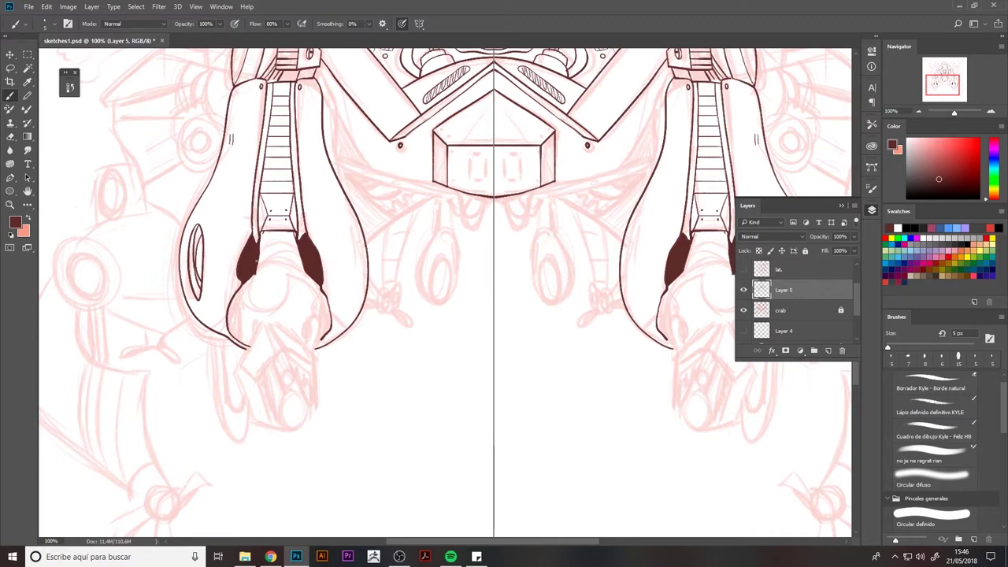
# Add a new circle symmetry guide and shrink it around the left claw tip.
pyautogui.click(402, 23)
pyautogui.click(451, 116)
pyautogui.moveTo(631, 516); pyautogui.dragTo(332, 364)
# Commit the circle, place a small vertical symmetry axis over the left claw, and undo the test outline.
pyautogui.press('Return')
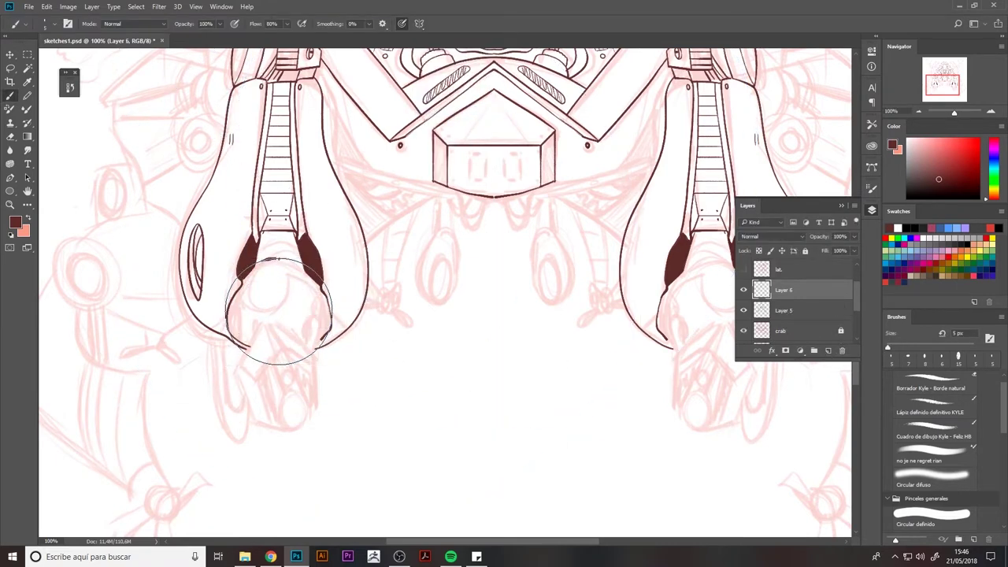
pyautogui.click(420, 23)
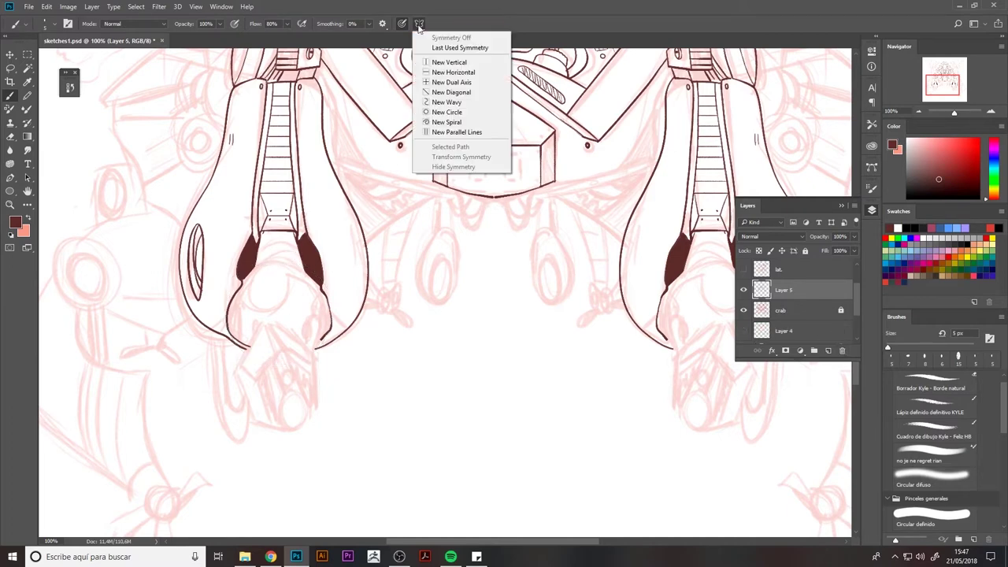
pyautogui.click(445, 64)
pyautogui.moveTo(508, 113); pyautogui.dragTo(223, 370)
pyautogui.moveTo(363, 231)
pyautogui.mouseDown()
pyautogui.moveTo(303, 290)
pyautogui.moveTo(277, 363)
pyautogui.mouseUp()
pyautogui.press('Return')
pyautogui.hotkey('ctrl', 'z')
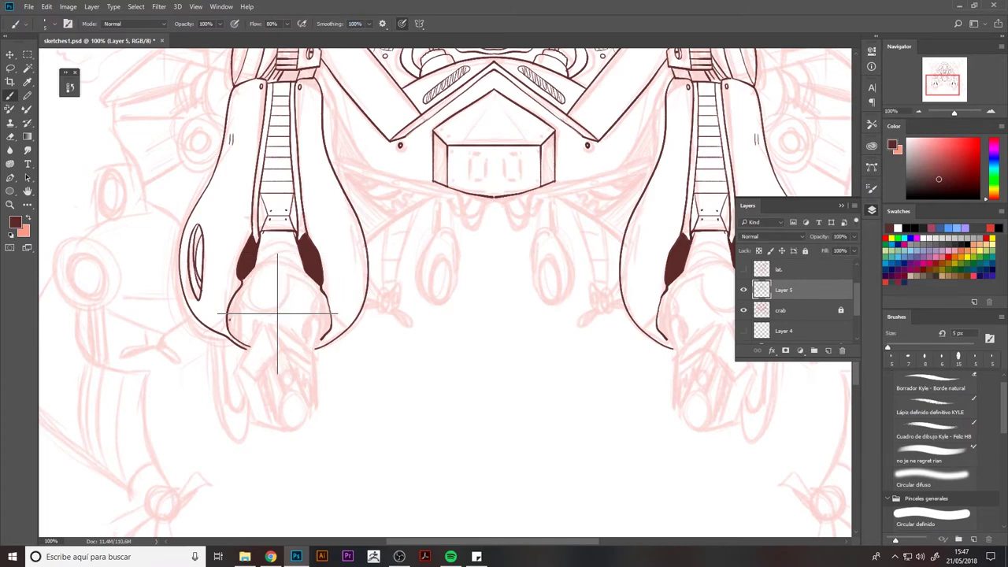